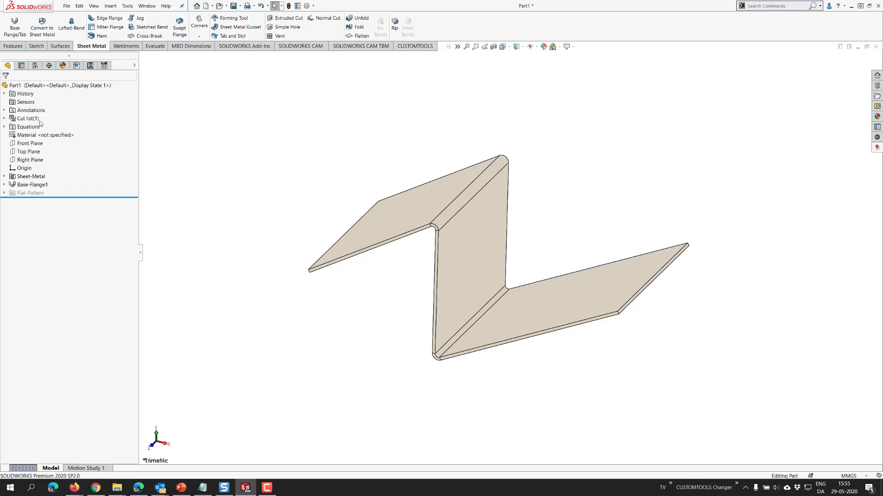
# Step: Examine the cut-list properties of the sheet item in the enlarged table, and close them
pyautogui.click(4, 119)
pyautogui.rightClick(28, 128)
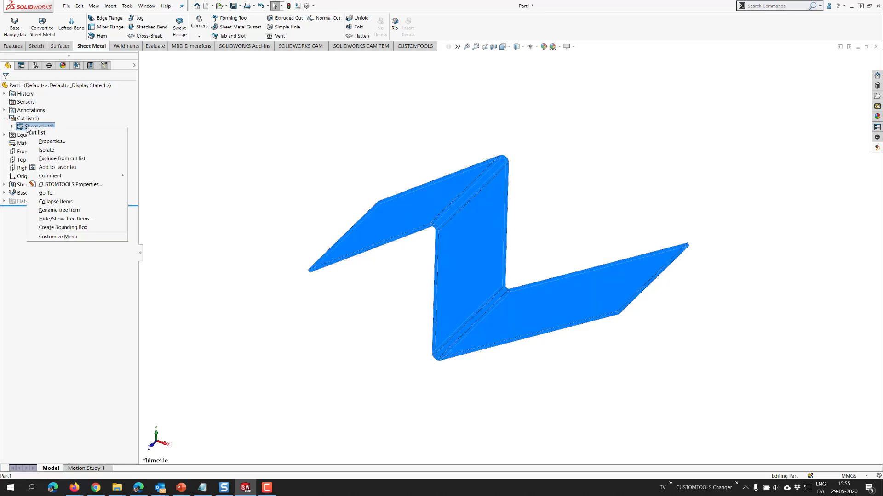
pyautogui.click(51, 141)
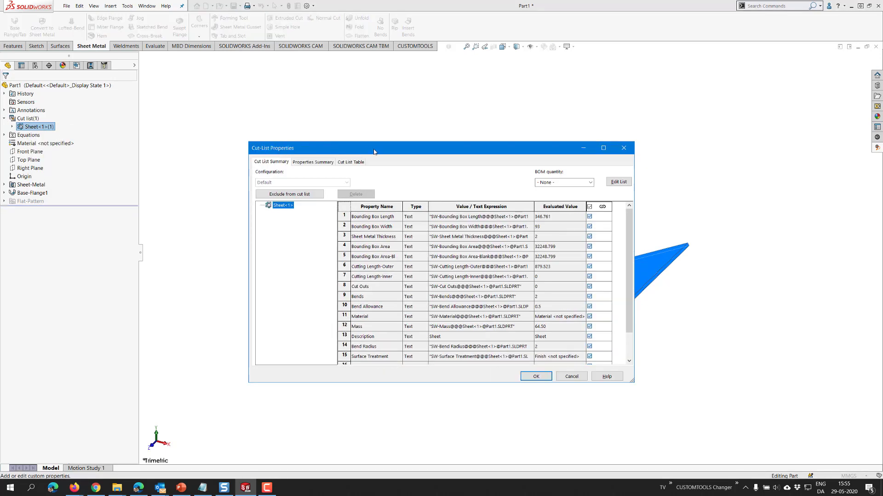
pyautogui.moveTo(374, 152); pyautogui.dragTo(342, 114)
pyautogui.doubleClick(342, 111)
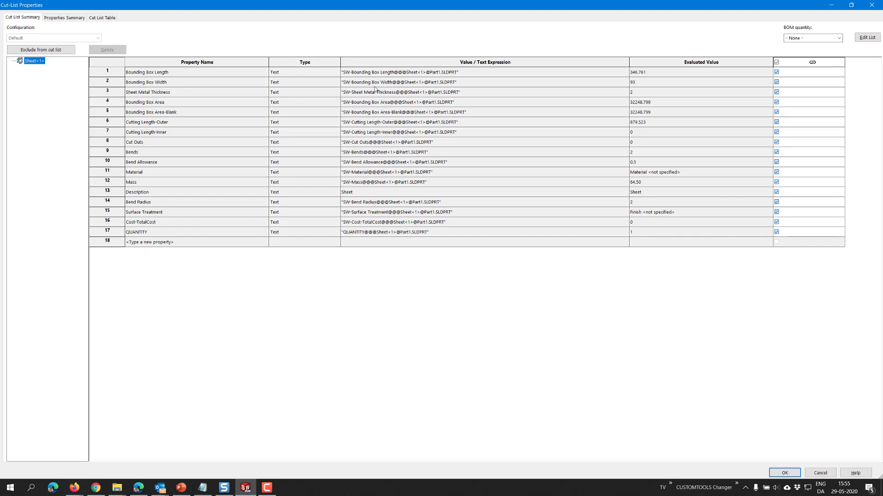
pyautogui.click(871, 4)
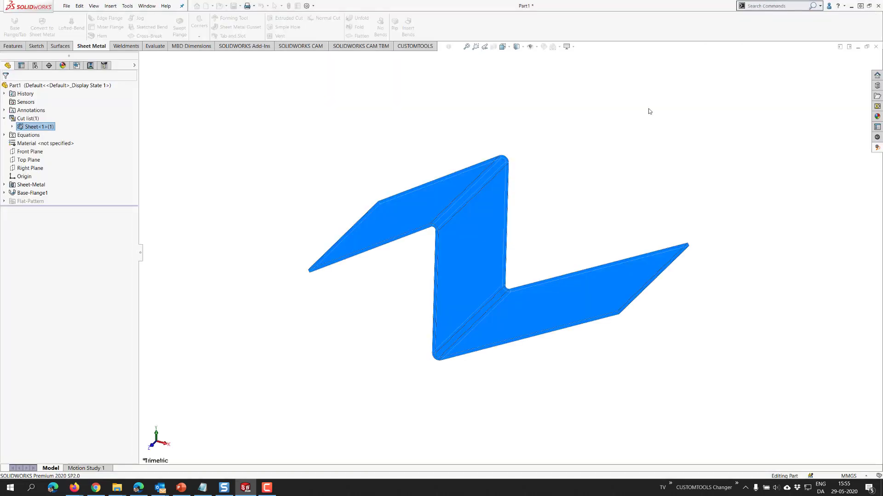
# Step: Assign drawing number 000001 and the dictionary description PLATE in the CUSTOMTOOLS properties, and save the part as 000001.SLDPRT
pyautogui.click(372, 150)
pyautogui.click(422, 46)
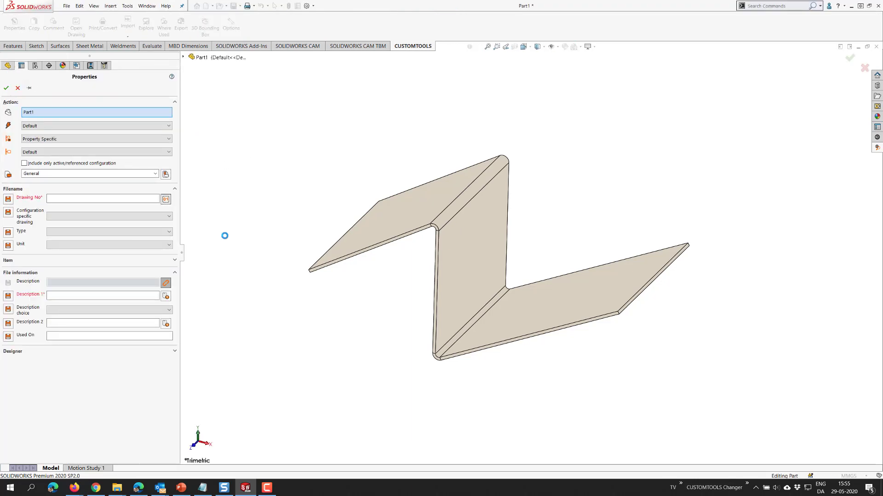
pyautogui.click(243, 267)
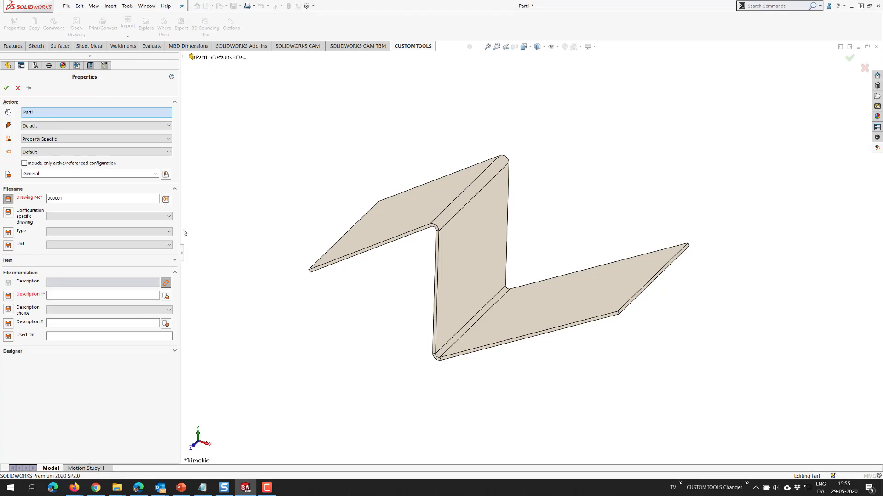
pyautogui.click(165, 296)
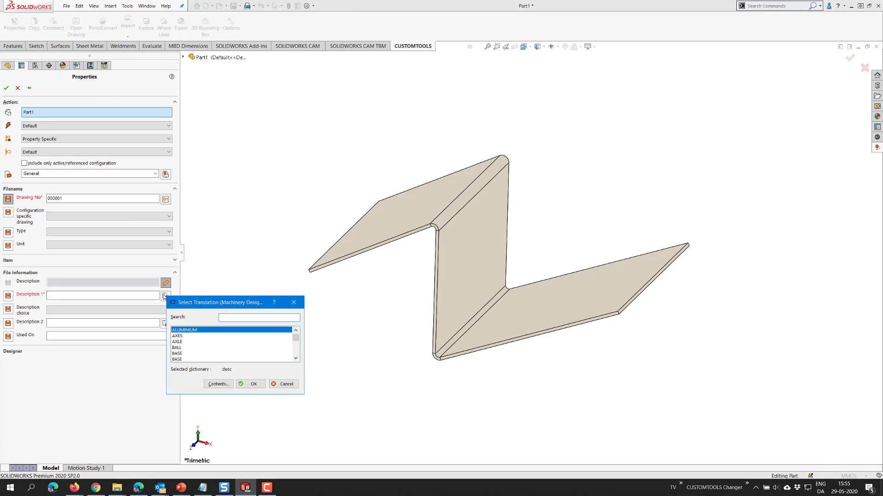
pyautogui.write('pla')
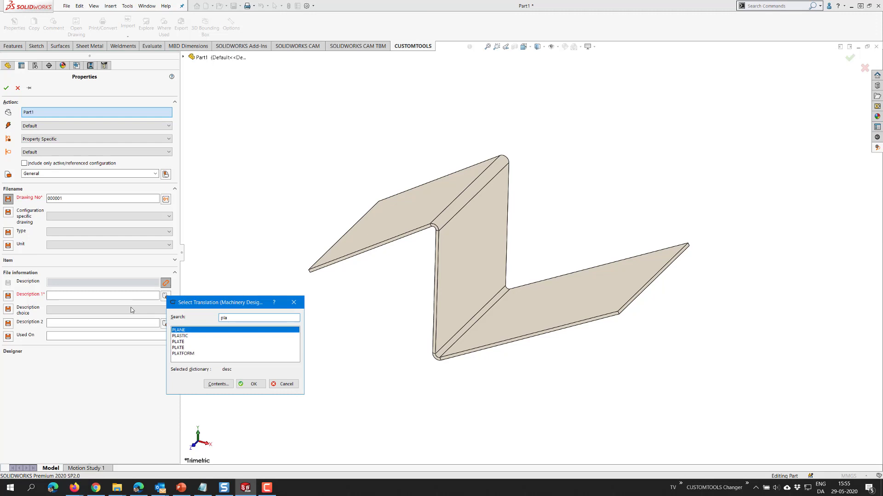
pyautogui.doubleClick(190, 341)
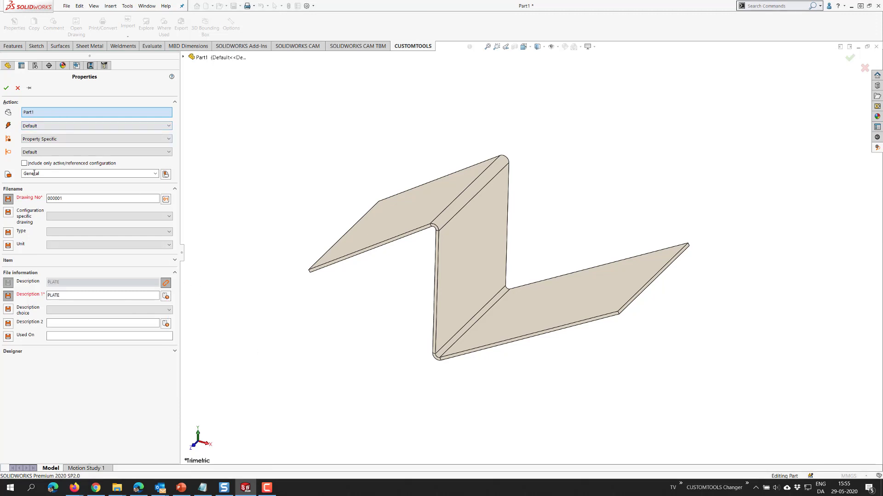
pyautogui.click(6, 88)
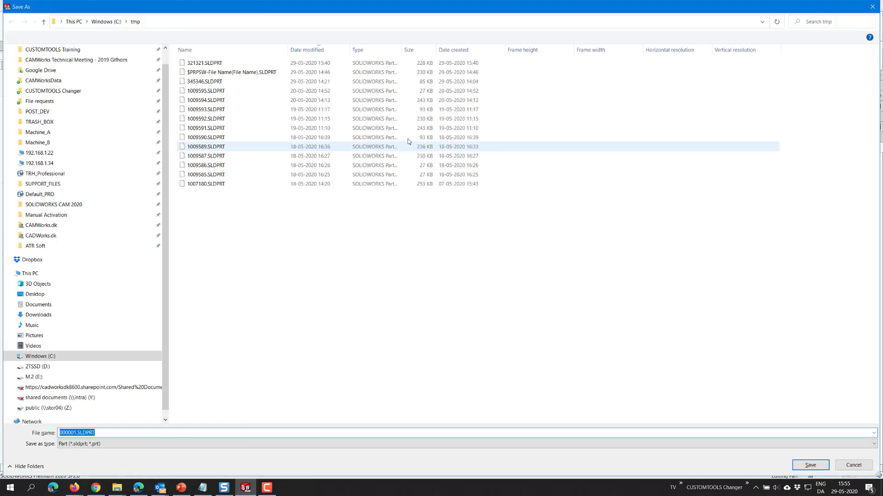
pyautogui.press('Return')
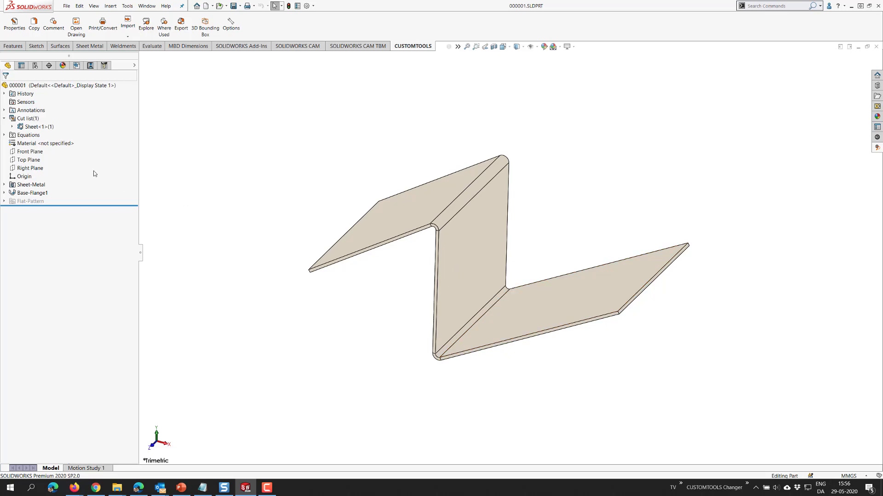
# Step: Review the saved part's cut-list properties again for the sheet item at full window size, and close them
pyautogui.rightClick(39, 127)
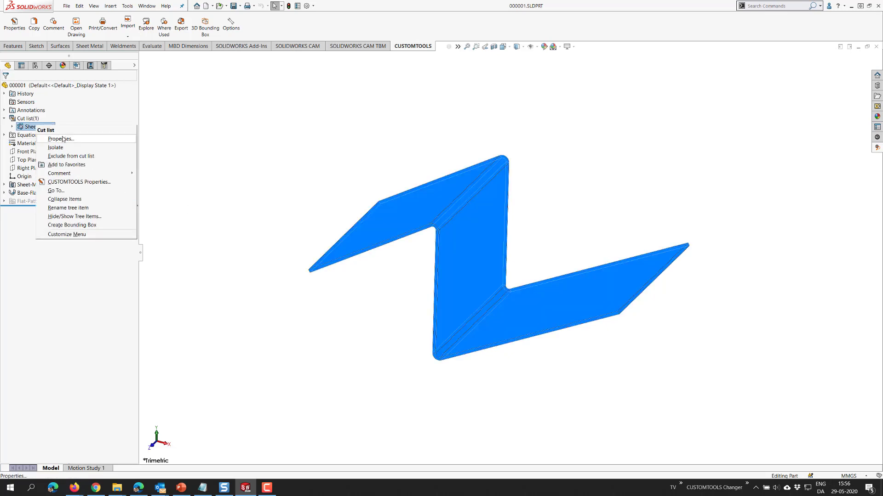
pyautogui.press('Escape')
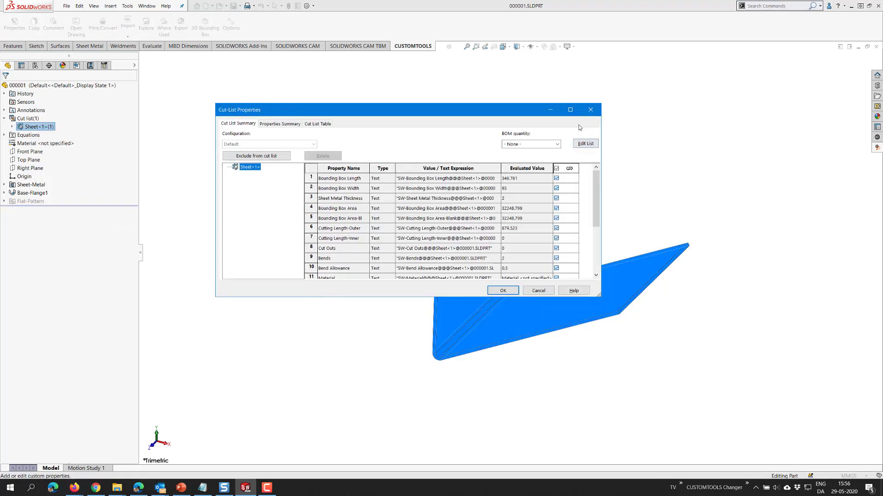
pyautogui.click(570, 110)
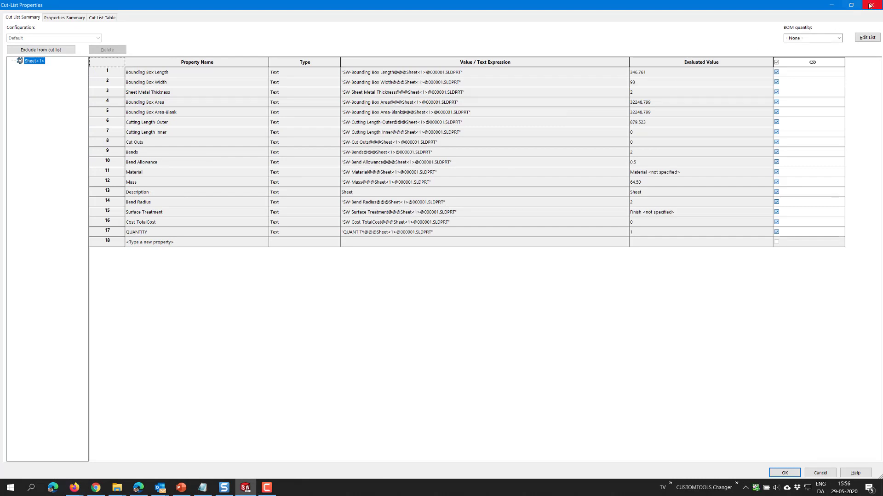
pyautogui.click(870, 5)
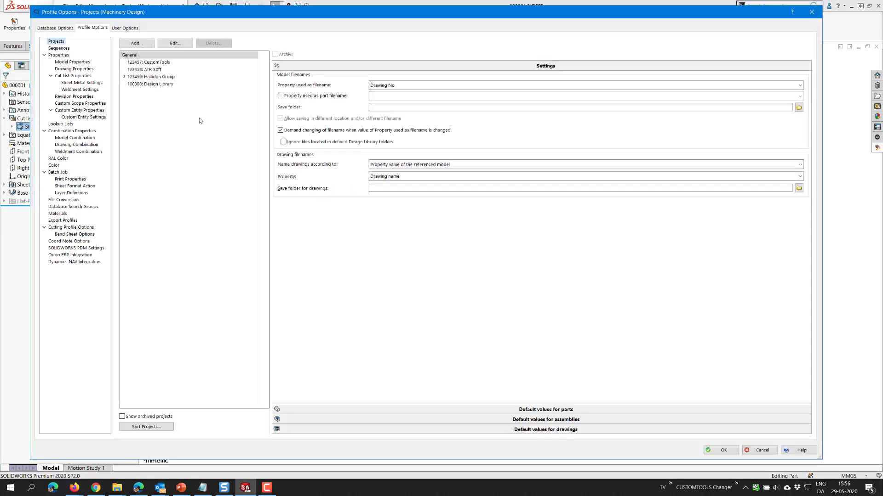
# Step: Go to the Sheet Metal Settings under Cut List Properties in the CUSTOMTOOLS profile options, accept the options, and save the part
pyautogui.click(75, 78)
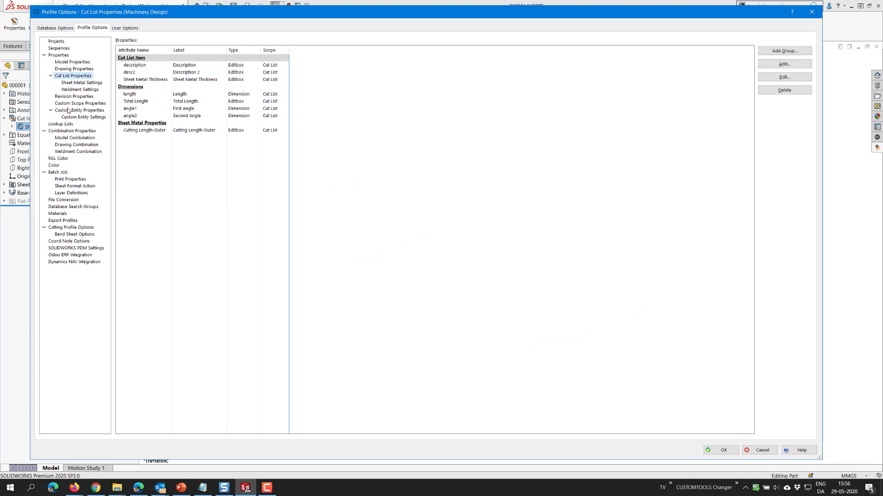
pyautogui.click(71, 83)
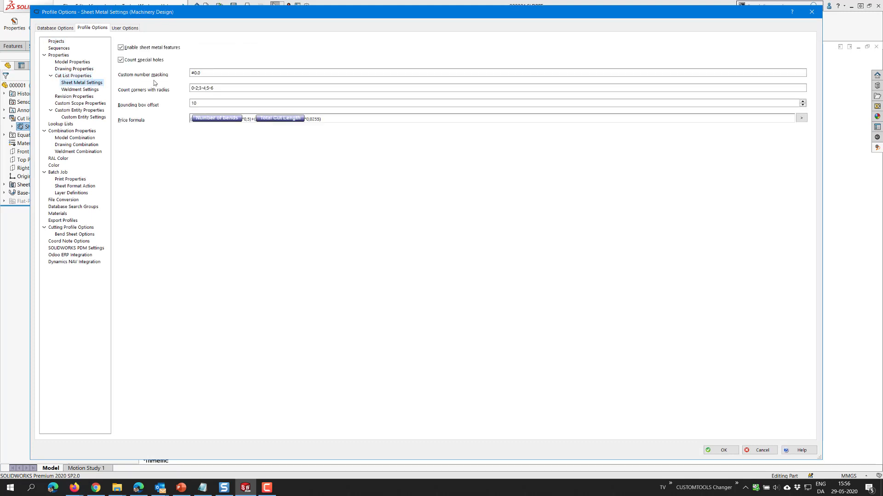
pyautogui.click(708, 450)
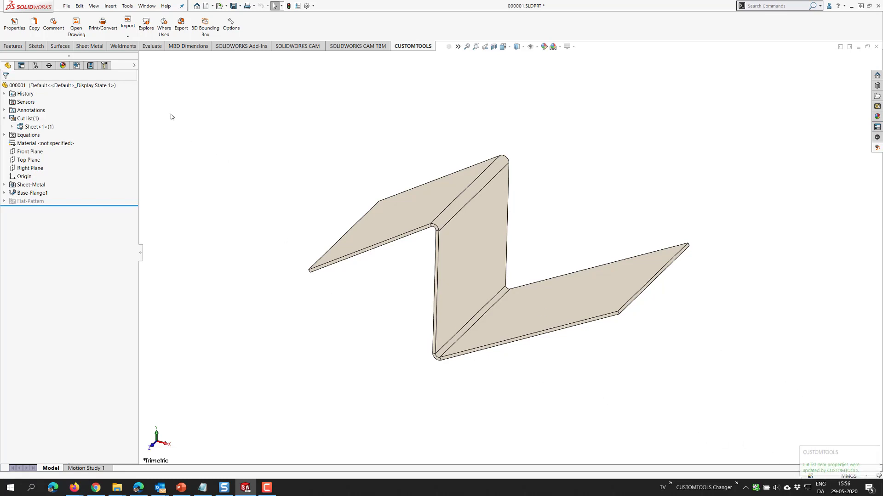
pyautogui.click(234, 5)
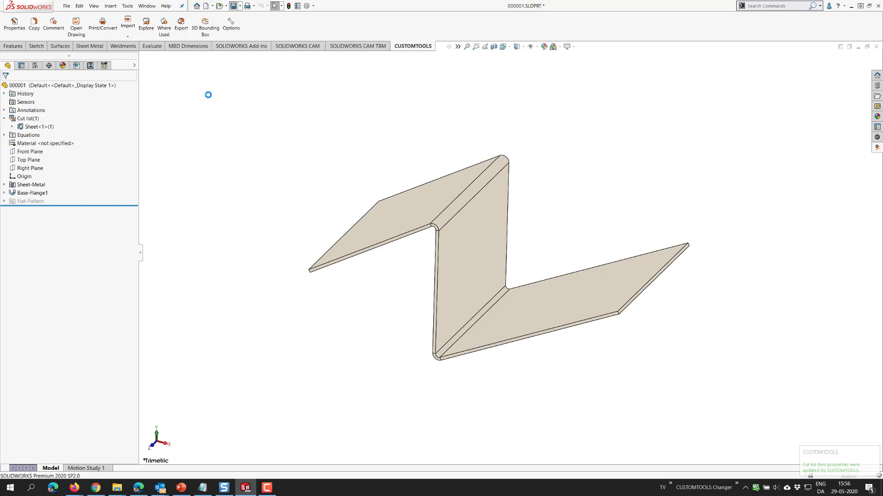
# Step: Examine the sheet item's cut-list properties from Total cut length to Price, comparing the bounding box sizes with and without offset
pyautogui.rightClick(23, 128)
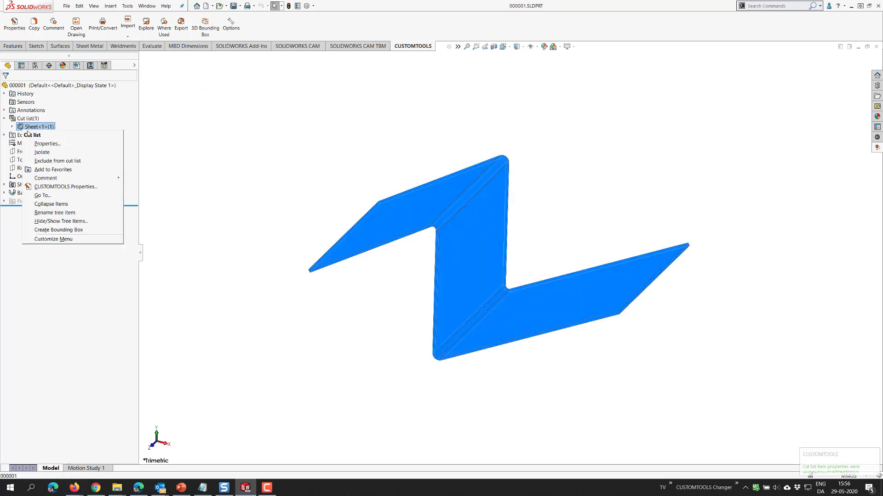
pyautogui.click(46, 140)
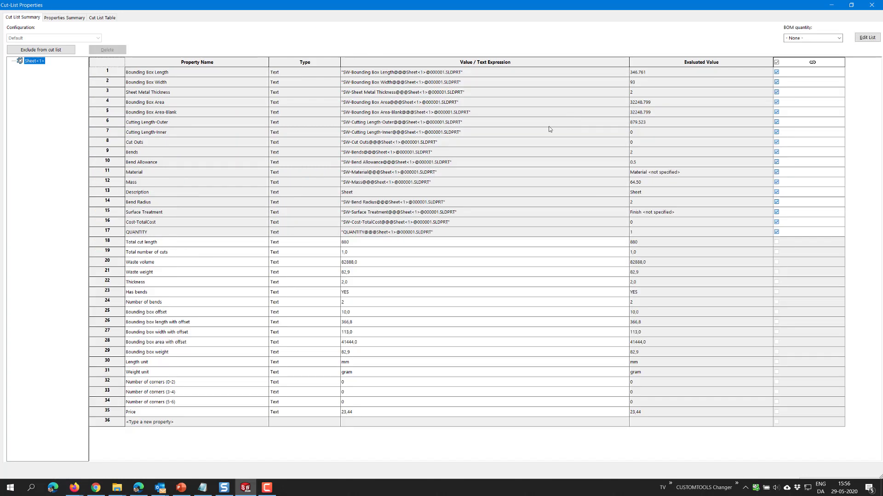
pyautogui.click(570, 109)
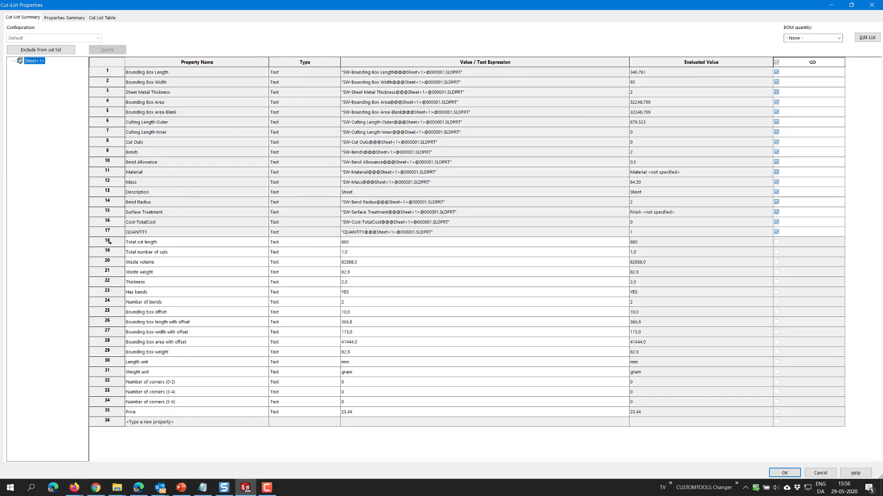
pyautogui.moveTo(109, 242); pyautogui.dragTo(103, 414)
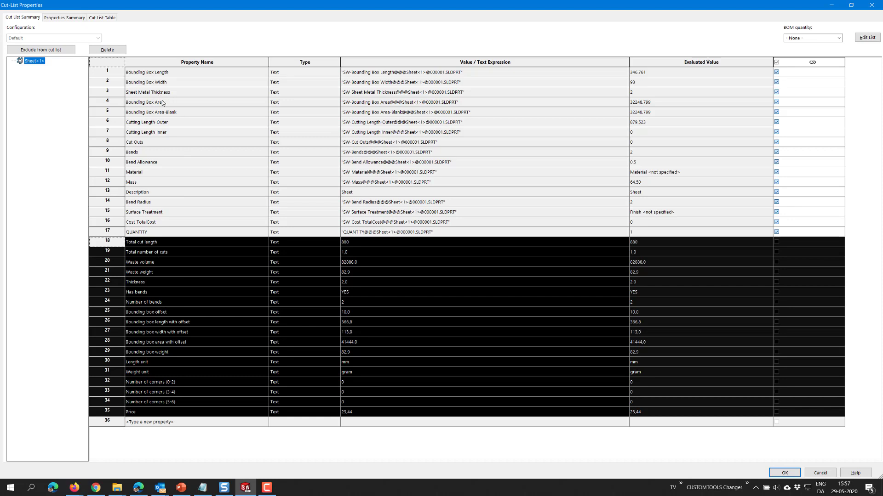
pyautogui.moveTo(107, 70); pyautogui.dragTo(107, 80)
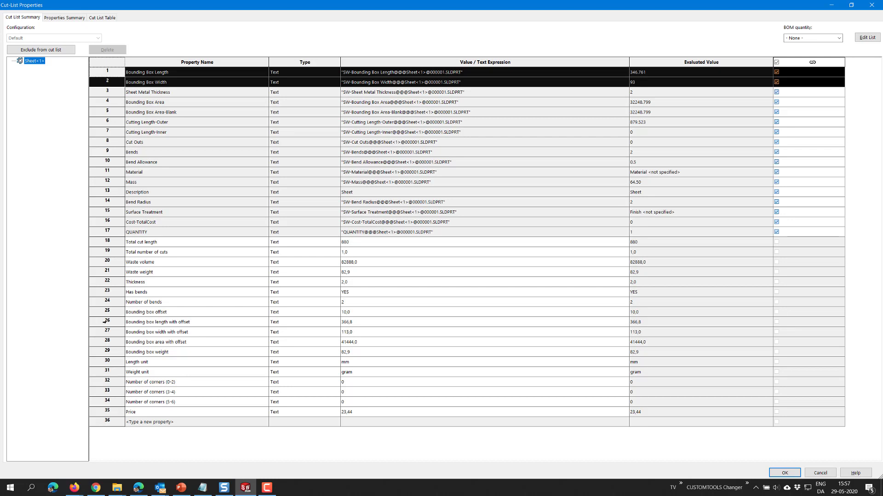
pyautogui.click(186, 323)
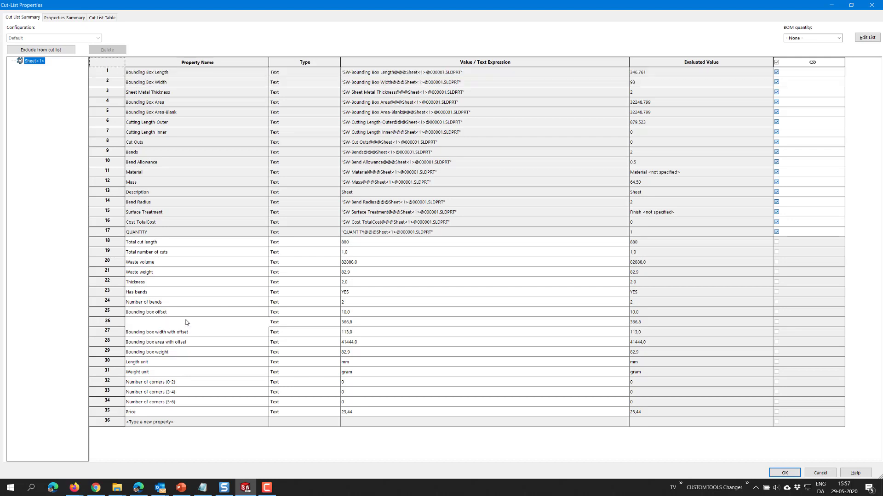
pyautogui.moveTo(197, 323); pyautogui.dragTo(130, 324)
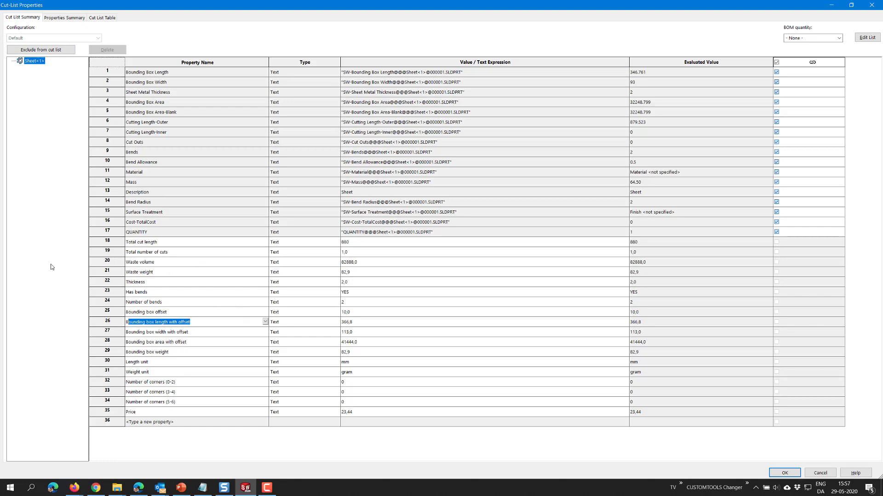
# Step: Take a screen capture of the cut-list property table
pyautogui.press('Print')
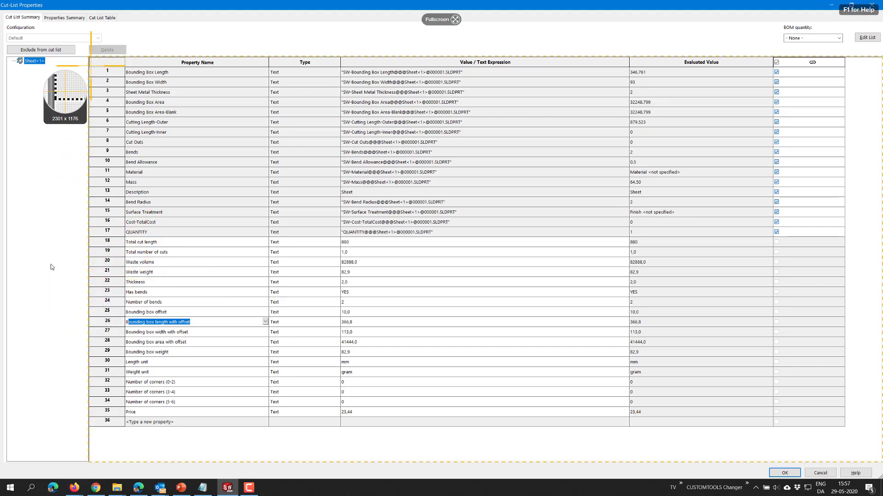
pyautogui.moveTo(85, 55); pyautogui.dragTo(836, 423)
pyautogui.click(355, 441)
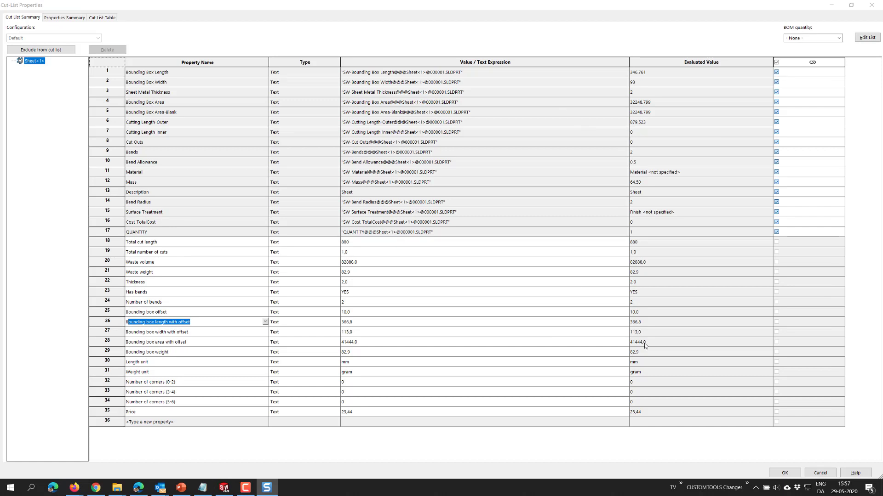
# Step: Copy the property name "Bounding box length with offset" and paste it into a new Notepad document
pyautogui.click(204, 322)
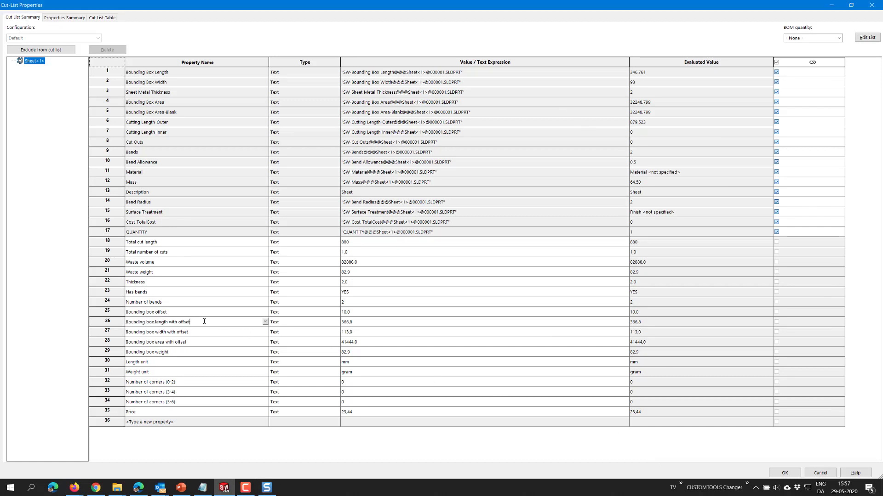
pyautogui.click(105, 323)
pyautogui.hotkey('ctrl', 'c')
pyautogui.click(10, 487)
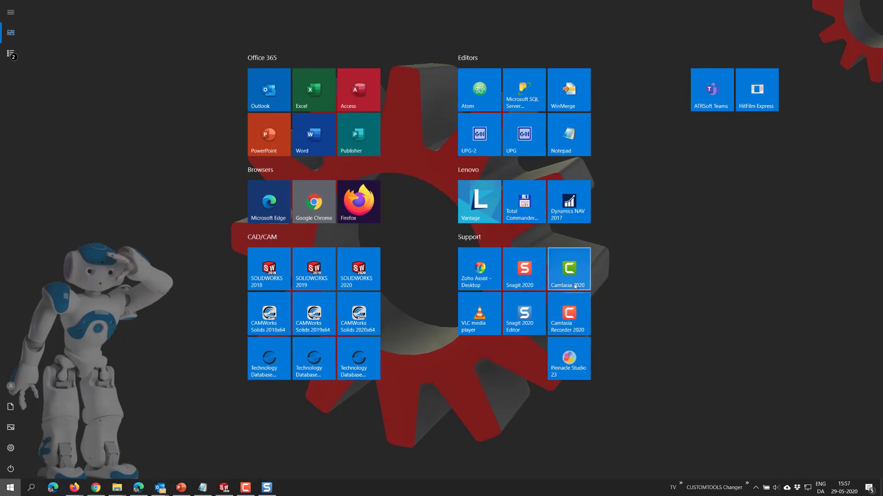
pyautogui.click(586, 135)
pyautogui.hotkey('ctrl', 'v')
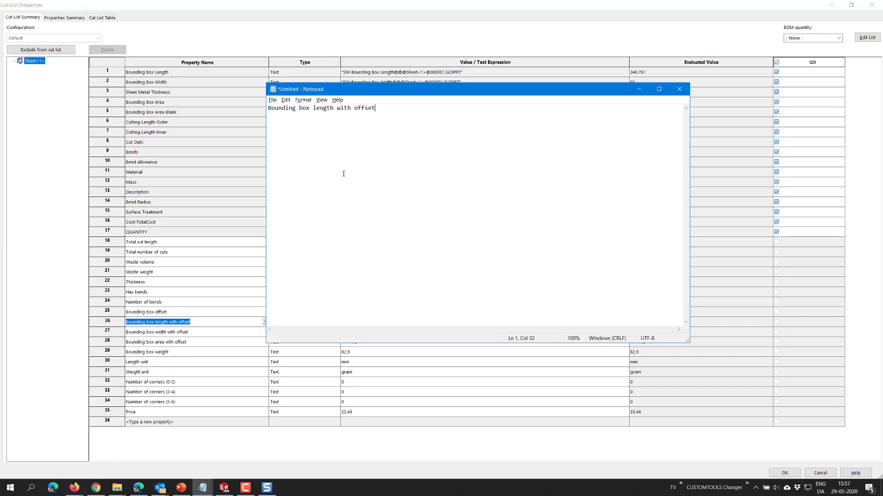
# Step: Copy the property name "Bounding box width with offset" to the second line of the Notepad document, and add blank lines below
pyautogui.click(195, 332)
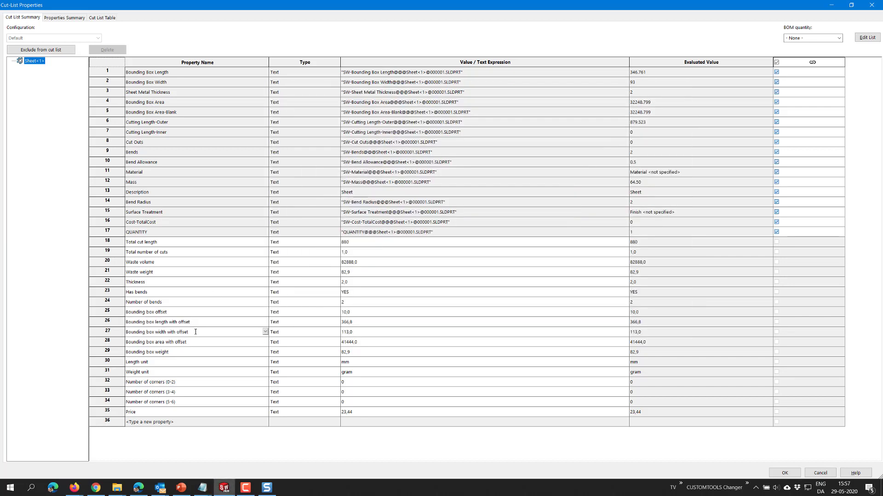
pyautogui.hotkey('ctrl', 'a')
pyautogui.hotkey('ctrl', 'c')
pyautogui.click(202, 488)
pyautogui.click(252, 448)
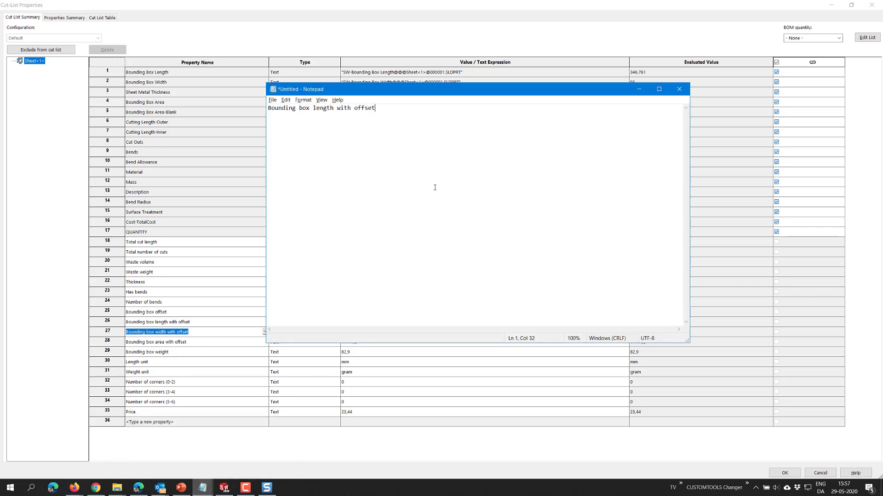
pyautogui.hotkey('ctrl', 'v')
pyautogui.press('Return')
pyautogui.press('Return')
# Step: Copy the property name "Thickness" to the fourth line of the Notepad document, and close the cut-list properties
pyautogui.click(148, 282)
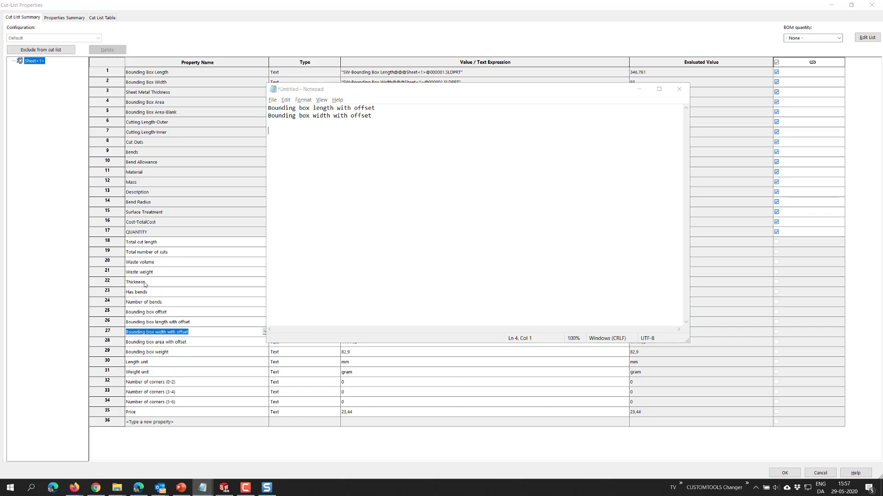
pyautogui.moveTo(149, 282); pyautogui.dragTo(115, 276)
pyautogui.hotkey('ctrl', 'c')
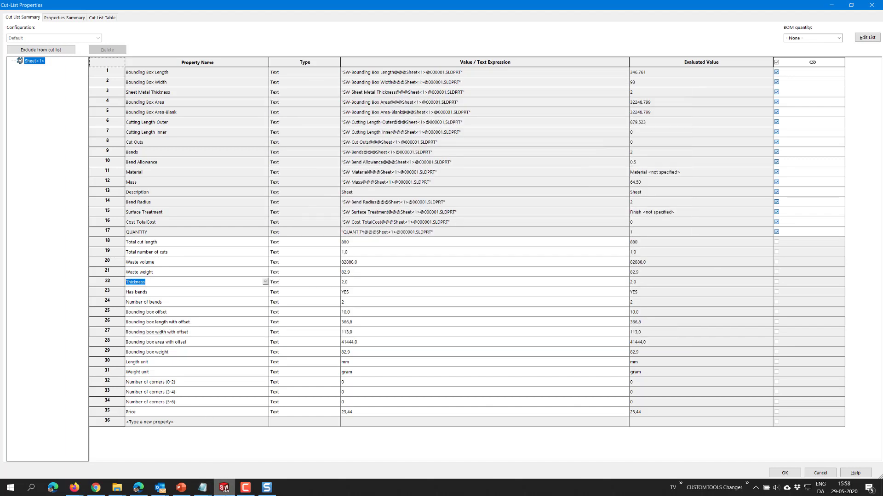
pyautogui.moveTo(202, 488)
pyautogui.click(258, 444)
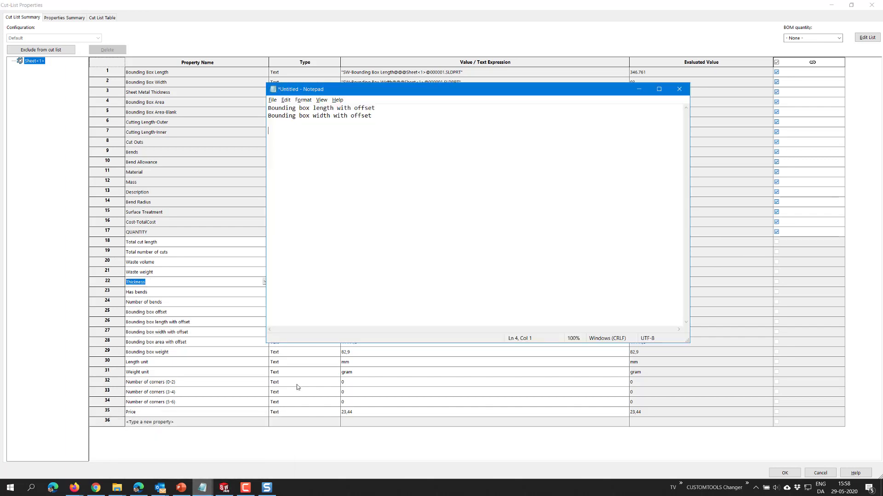
pyautogui.hotkey('ctrl', 'v')
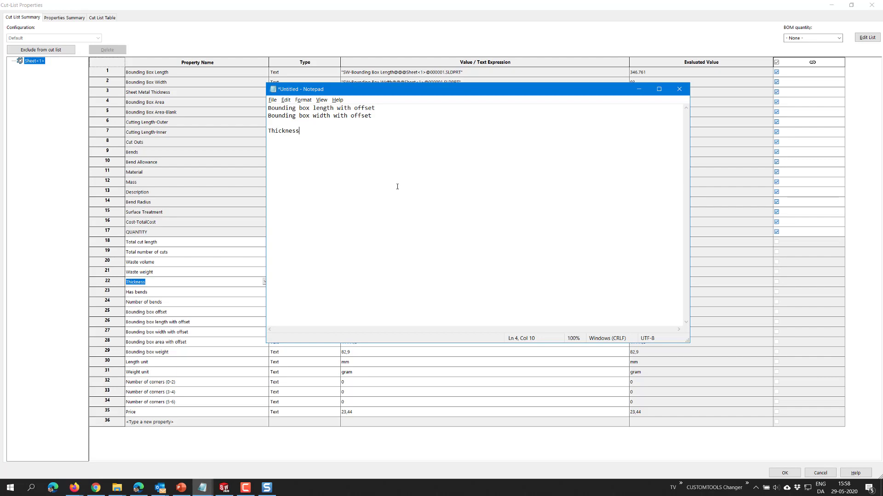
pyautogui.click(871, 4)
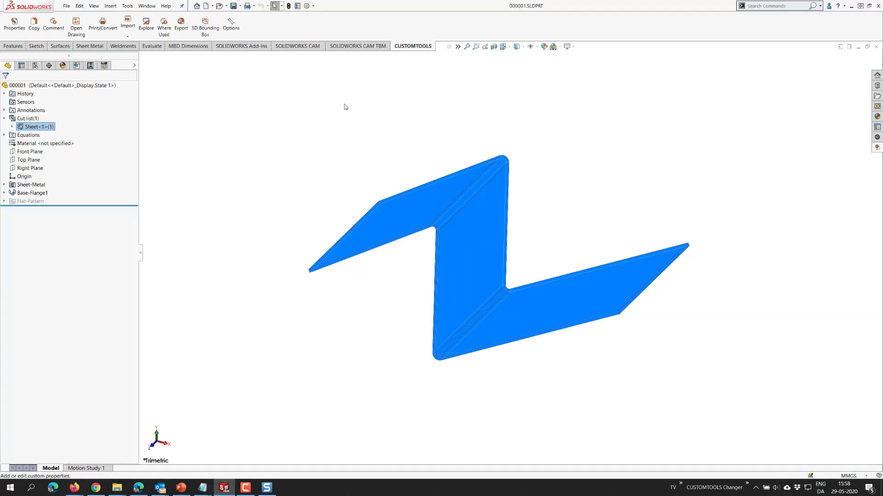
# Step: Add a property group named "bounding box" to the cut list properties in the CUSTOMTOOLS profile options
pyautogui.click(233, 28)
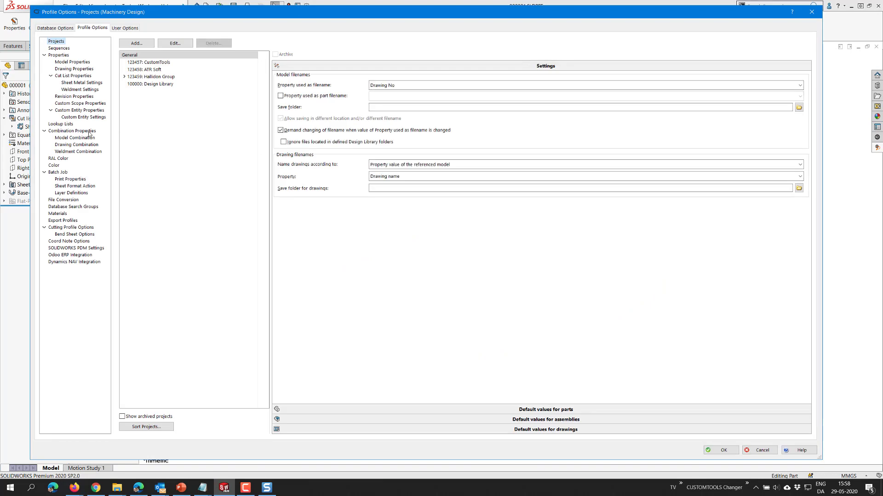
pyautogui.click(66, 76)
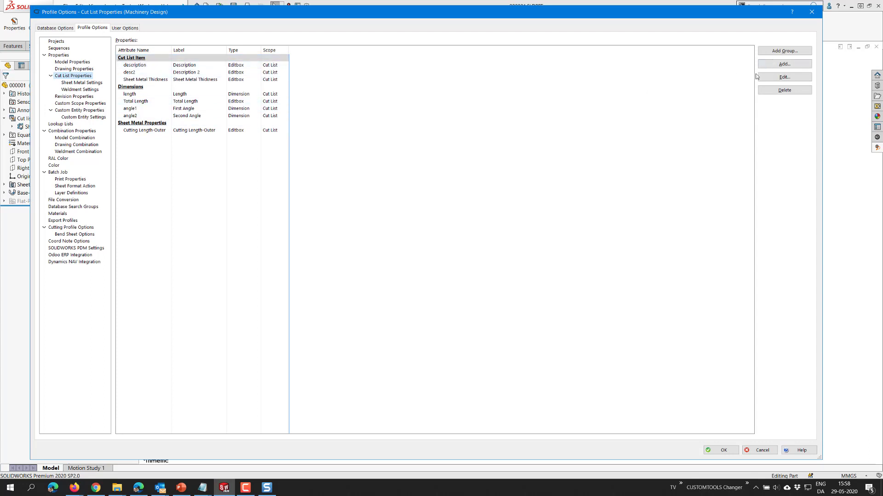
pyautogui.click(784, 52)
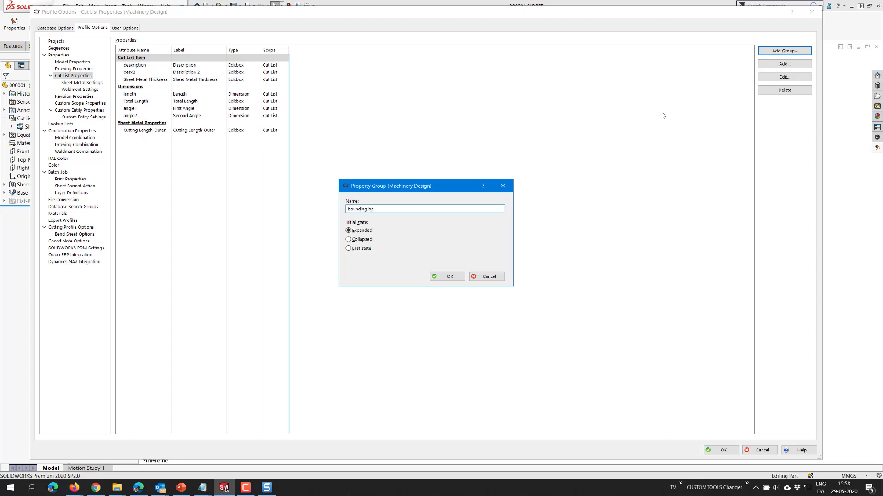
pyautogui.press('Return')
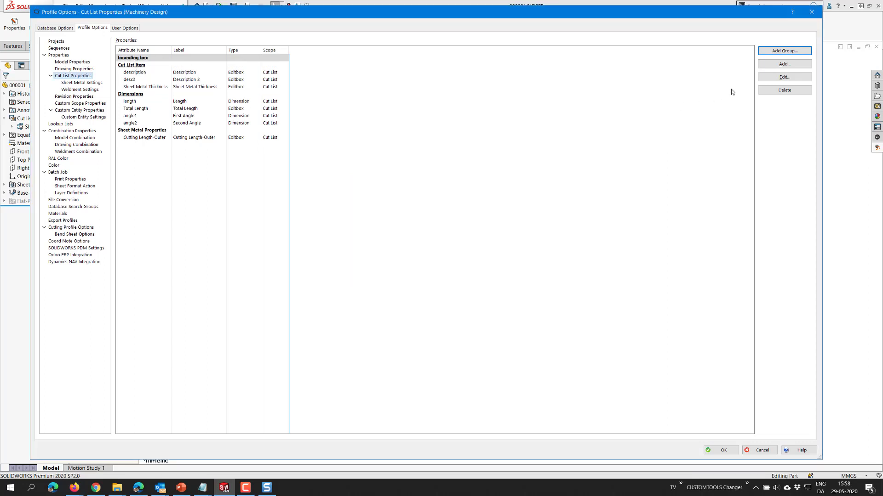
# Step: Add a cut-list property to the bounding box group, using the Notepad name "Bounding box length with offset" as attribute name and label
pyautogui.click(776, 64)
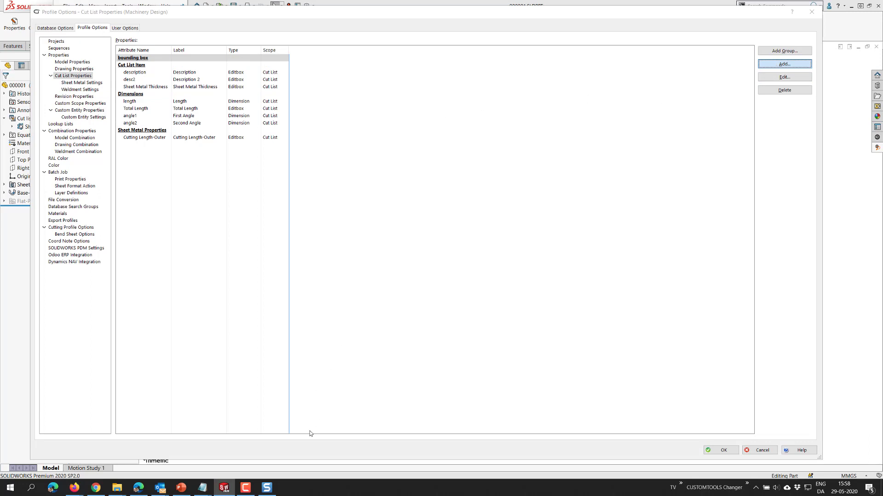
pyautogui.click(239, 465)
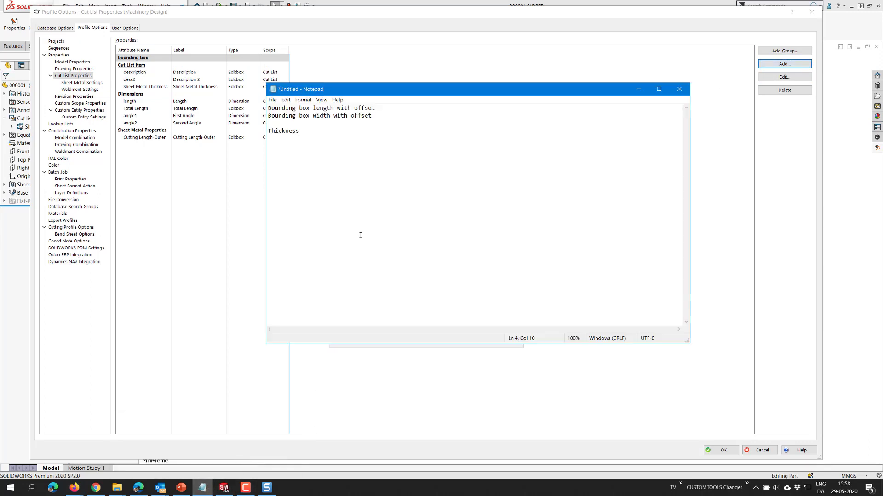
pyautogui.moveTo(377, 108); pyautogui.dragTo(270, 101)
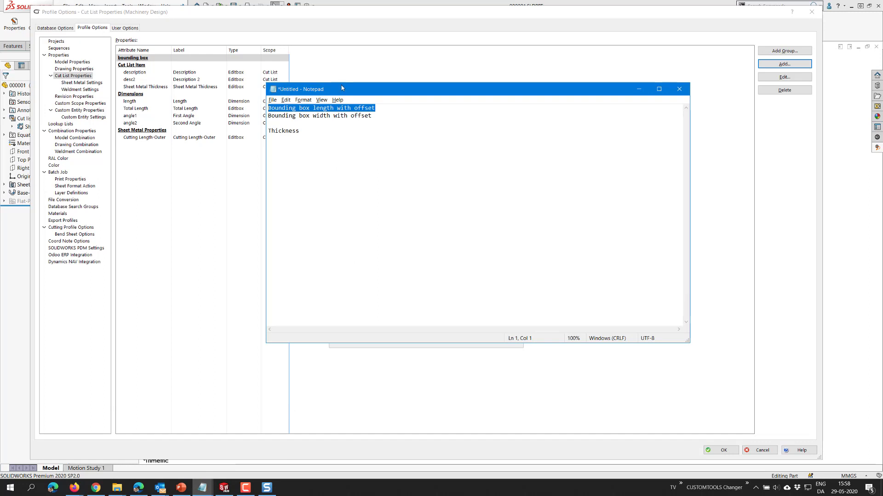
pyautogui.moveTo(336, 89); pyautogui.dragTo(306, 225)
pyautogui.click(341, 170)
pyautogui.hotkey('ctrl', 'v')
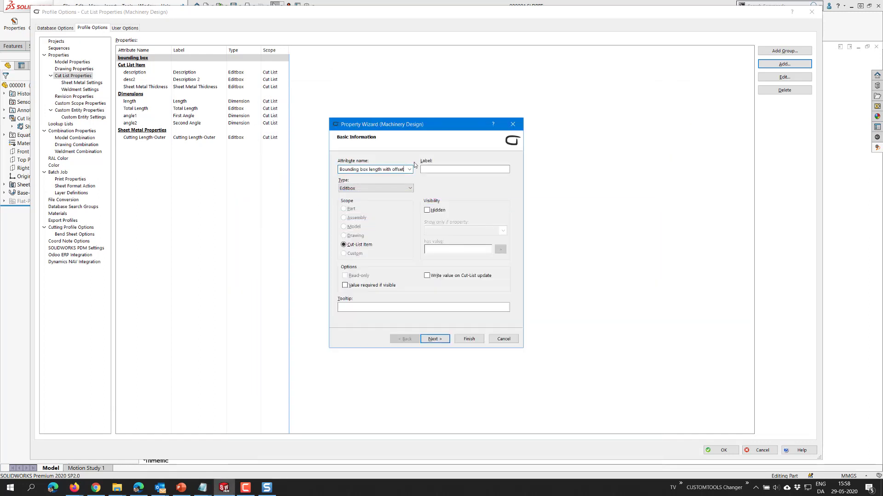
pyautogui.click(443, 170)
pyautogui.hotkey('ctrl', 'v')
pyautogui.click(469, 339)
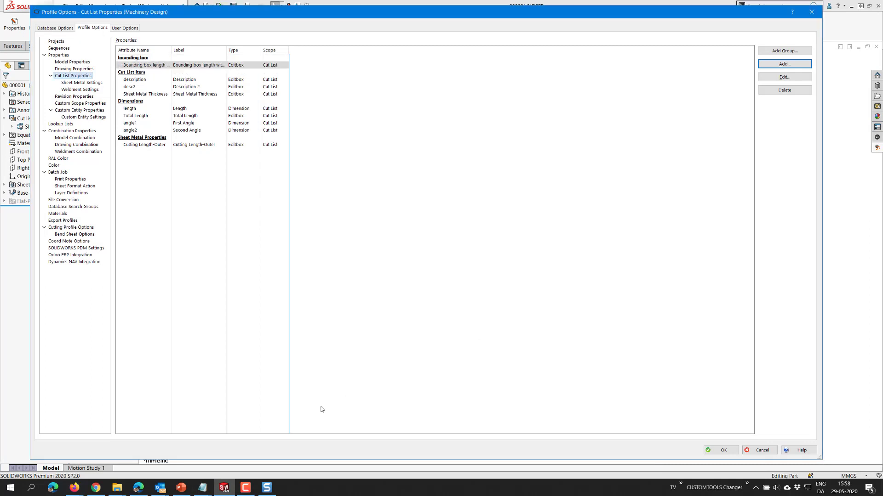
# Step: Add a second cut-list property, using the Notepad name "Bounding box width with offset" as attribute name and label
pyautogui.moveTo(202, 486)
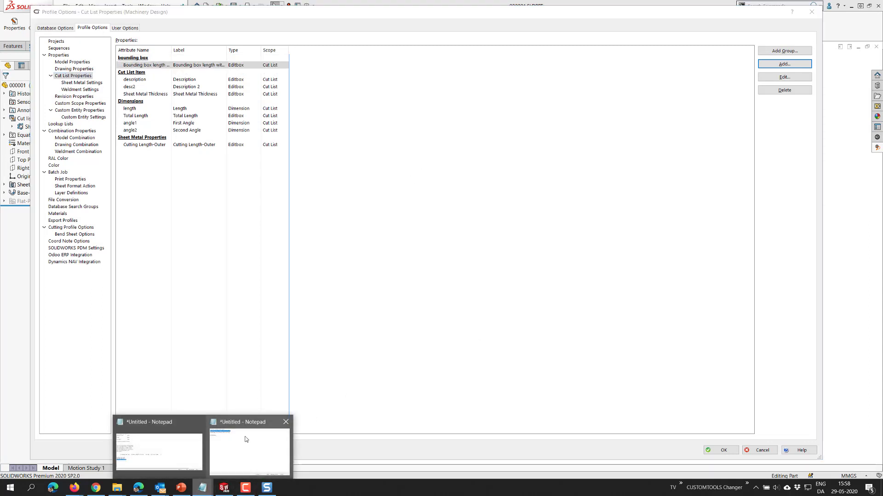
pyautogui.click(259, 403)
pyautogui.click(338, 252)
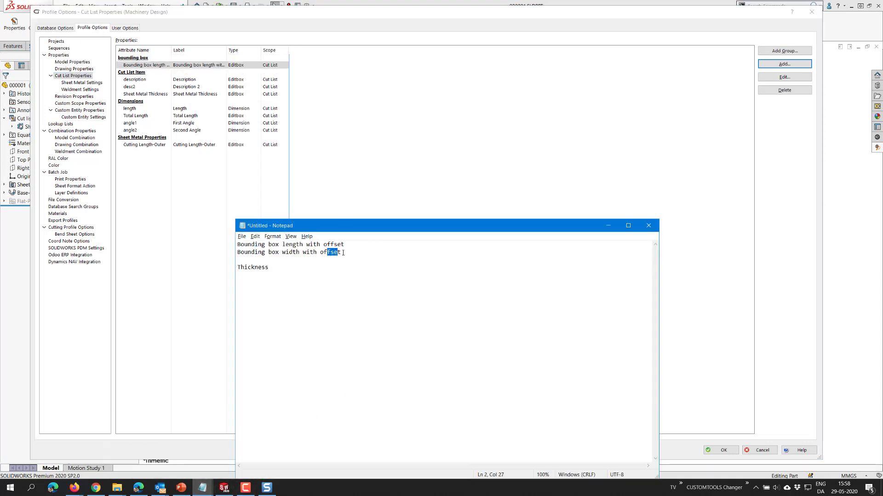
pyautogui.moveTo(343, 252); pyautogui.dragTo(239, 252)
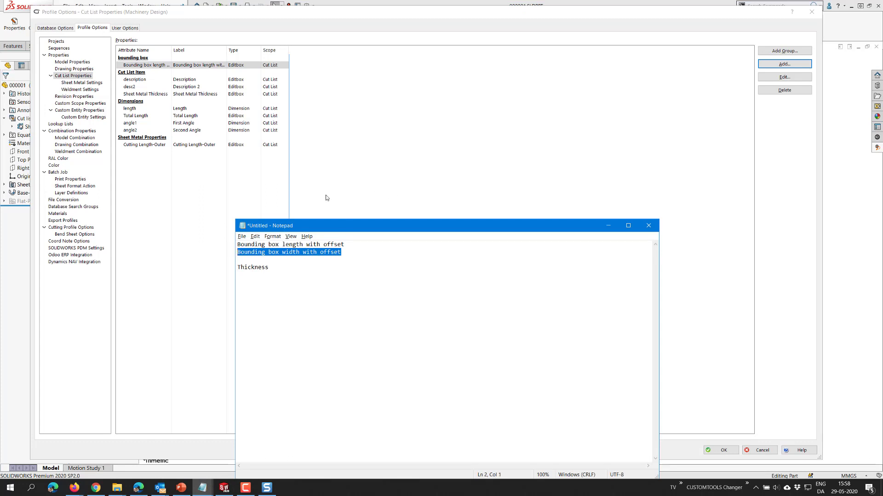
pyautogui.click(326, 198)
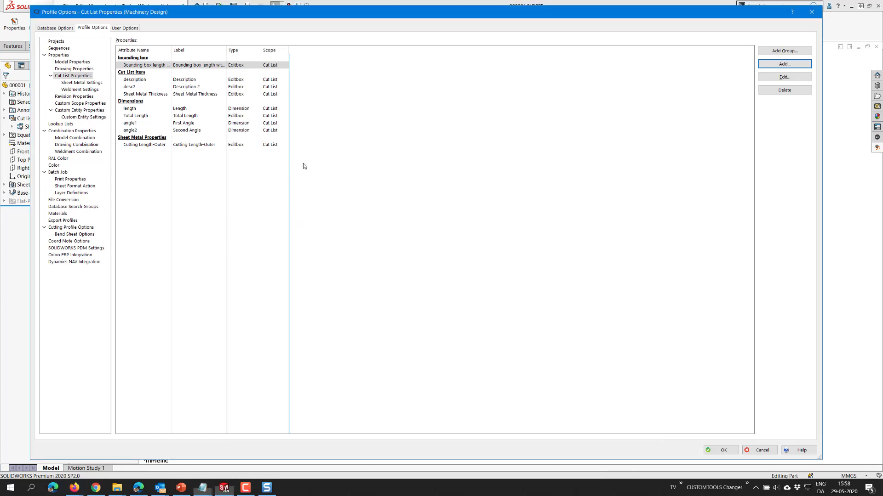
pyautogui.click(764, 67)
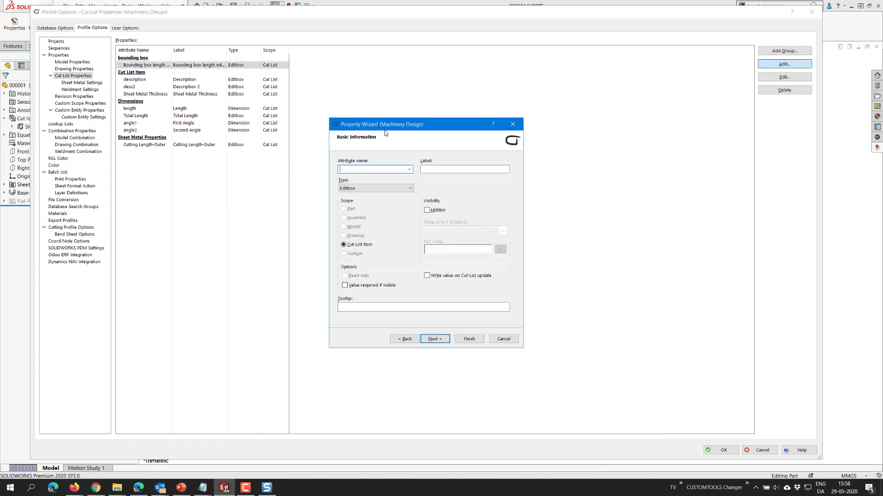
pyautogui.hotkey('ctrl', 'v')
pyautogui.click(436, 169)
pyautogui.hotkey('ctrl', 'v')
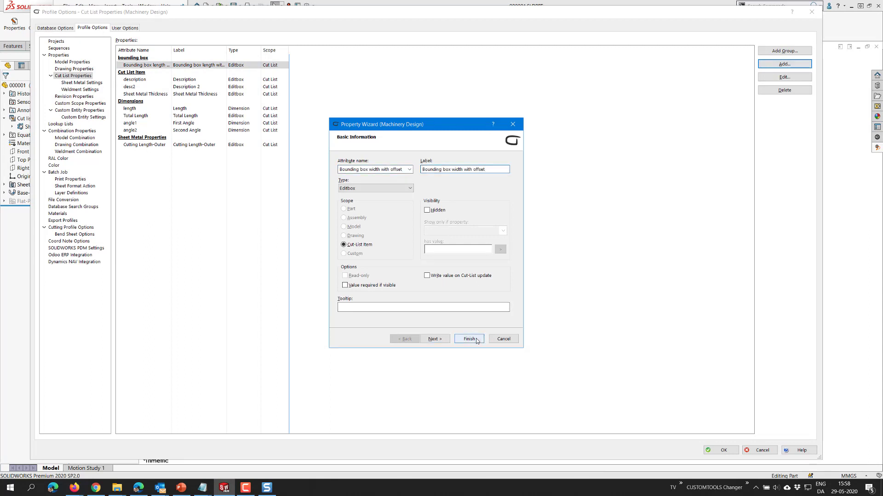
pyautogui.click(469, 339)
# Step: Add a third cut-list property to the bounding box group with "Thickness" as attribute name and label
pyautogui.click(773, 67)
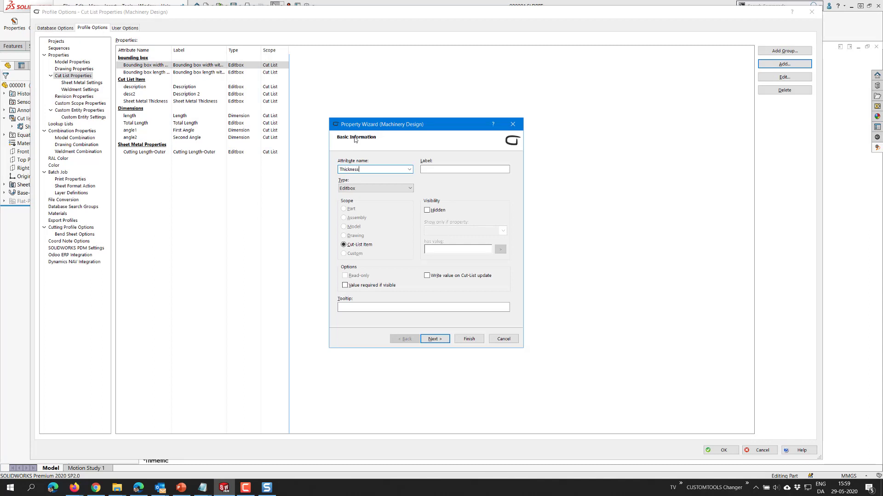
pyautogui.hotkey('ctrl', 'a')
pyautogui.hotkey('ctrl', 'c')
pyautogui.press('Tab')
pyautogui.hotkey('ctrl', 'v')
pyautogui.click(469, 338)
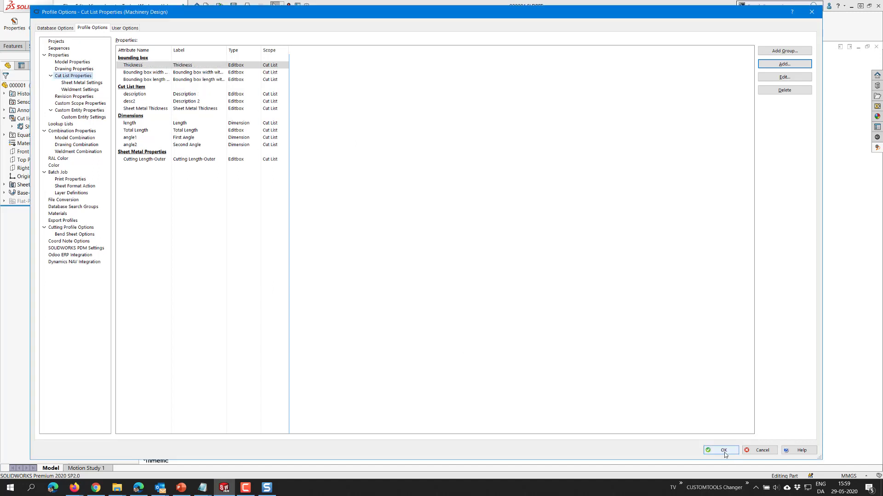
# Step: Open the "Laser cut info" note template for editing in the database options
pyautogui.click(59, 29)
pyautogui.click(62, 63)
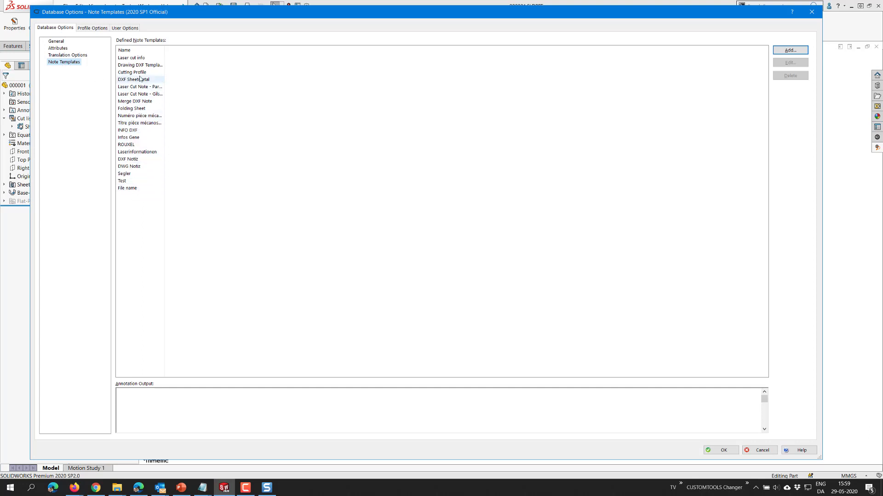
pyautogui.click(138, 58)
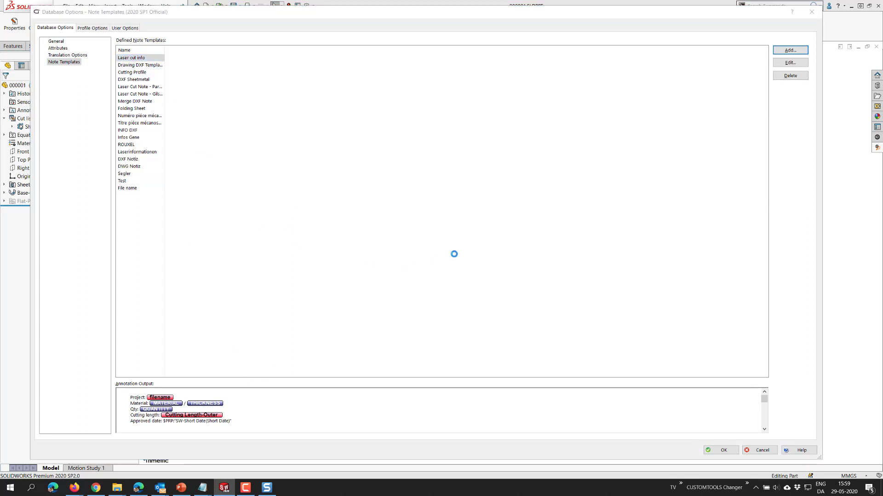
pyautogui.scroll(-1, 167, 236)
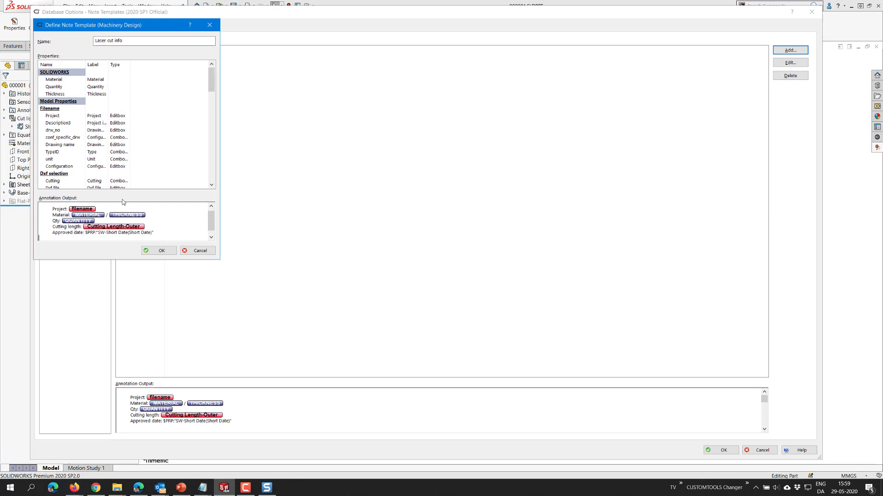
# Step: Append the bounding box length with offset, width with offset and Thickness properties, separated by "x", to the template's annotation output, and save the template
pyautogui.scroll(-18, 88, 169)
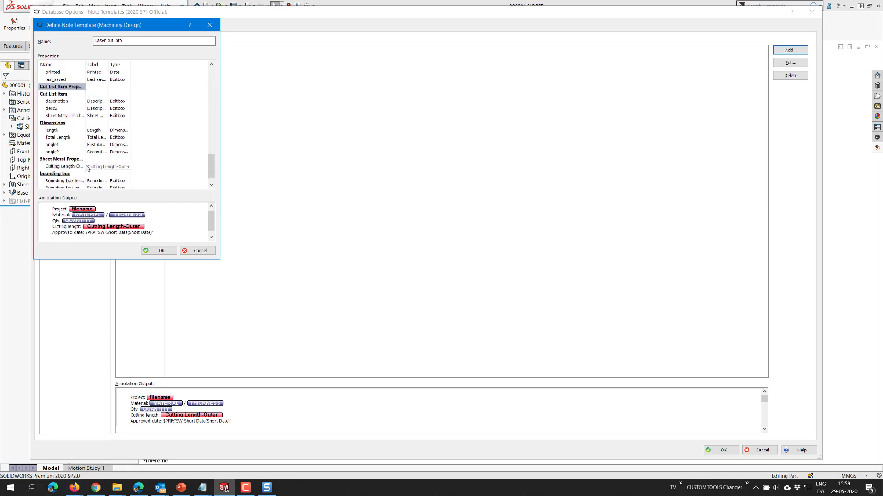
pyautogui.scroll(-1, 87, 169)
pyautogui.doubleClick(67, 167)
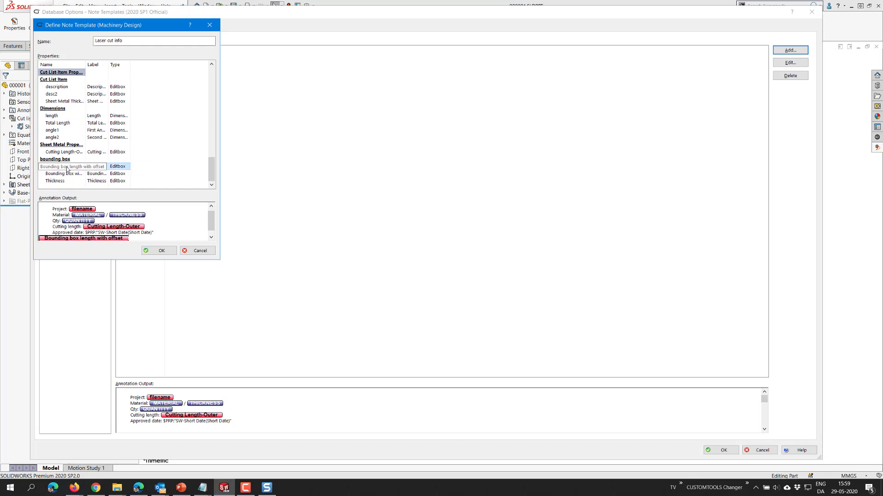
pyautogui.click(140, 240)
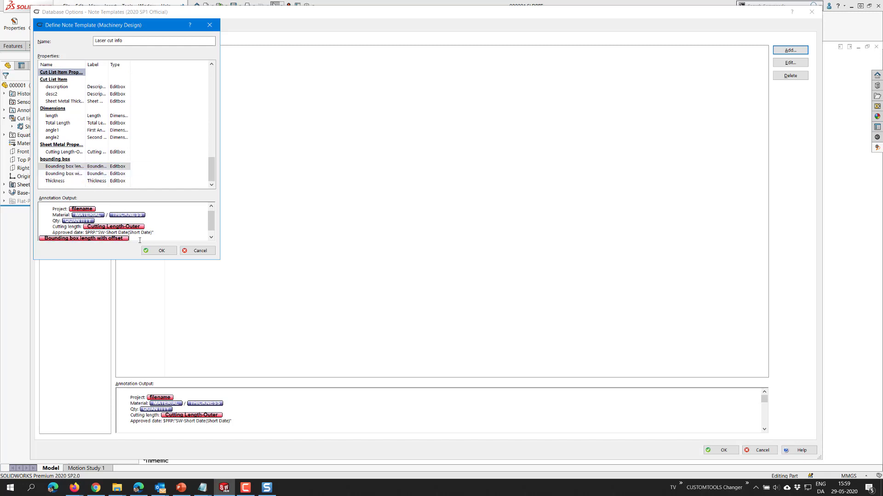
pyautogui.doubleClick(64, 173)
pyautogui.click(136, 234)
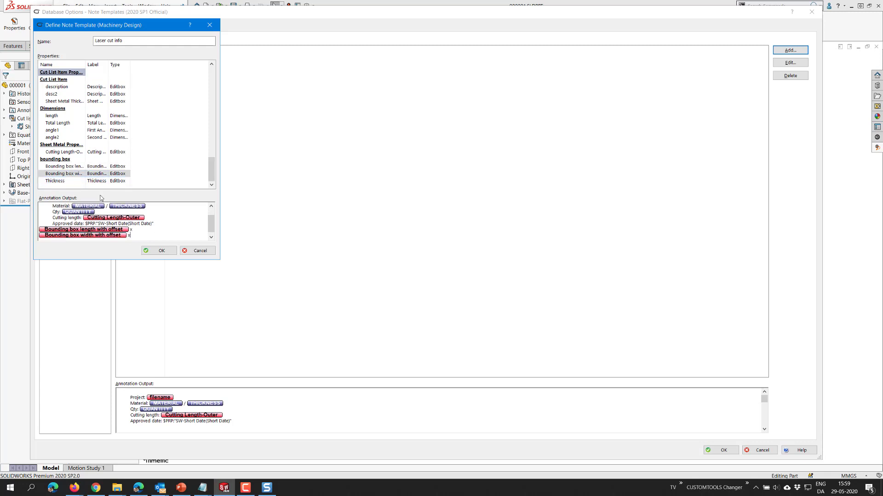
pyautogui.doubleClick(55, 181)
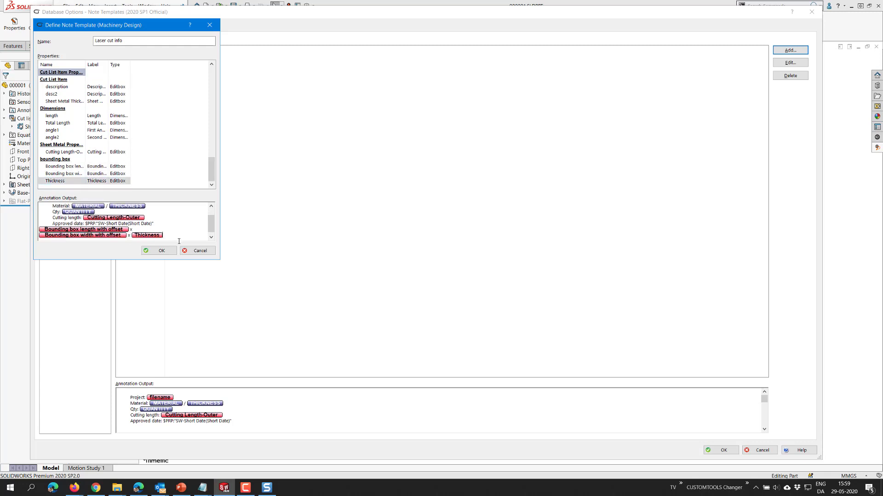
pyautogui.click(159, 251)
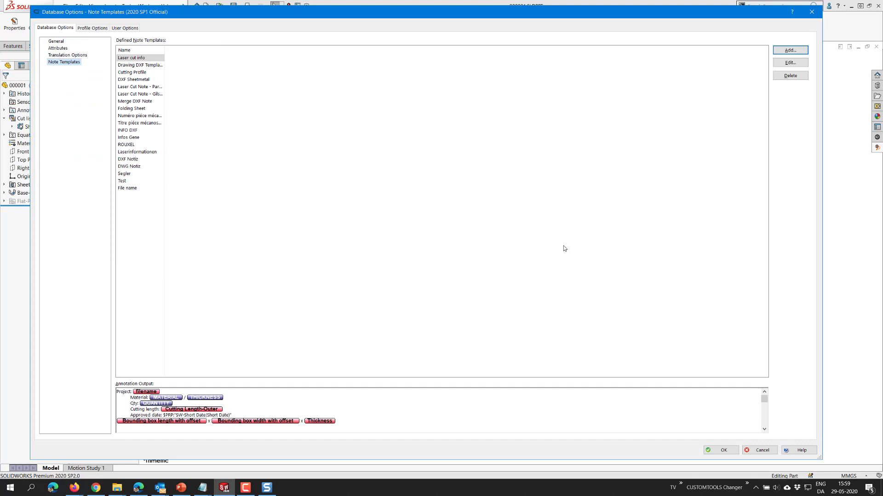
# Step: Add a file conversion rule named "Part DXF" in the profile options, with Dxf (*.dxf) as its file type
pyautogui.click(92, 28)
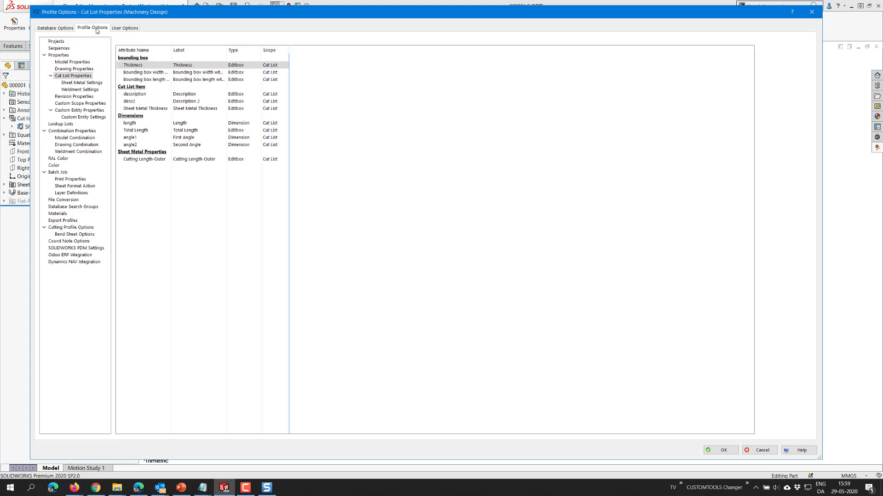
pyautogui.click(64, 200)
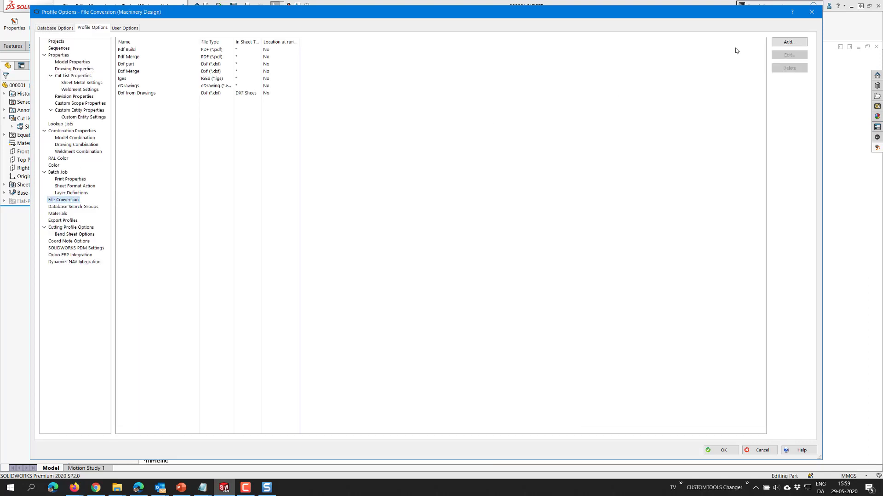
pyautogui.click(789, 42)
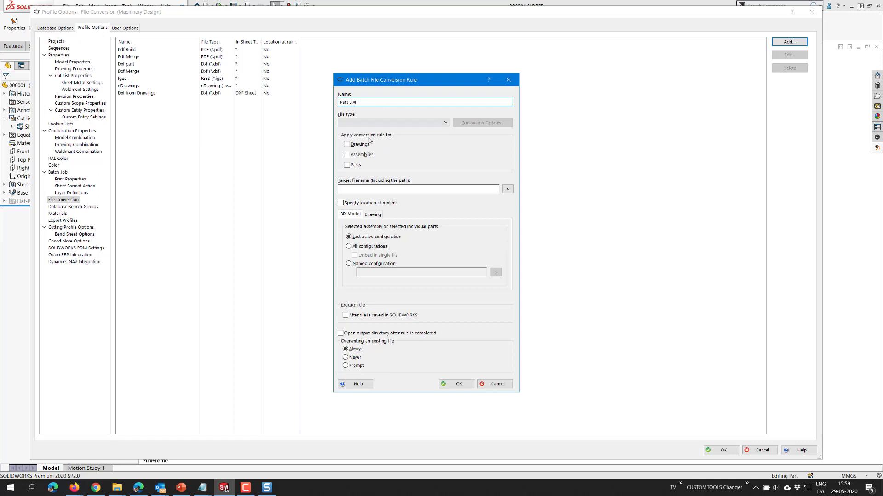
pyautogui.click(381, 123)
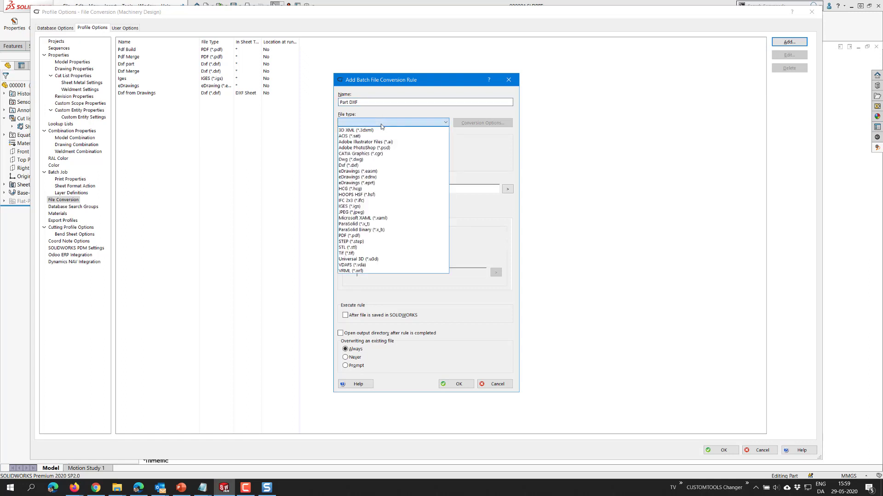
pyautogui.click(376, 165)
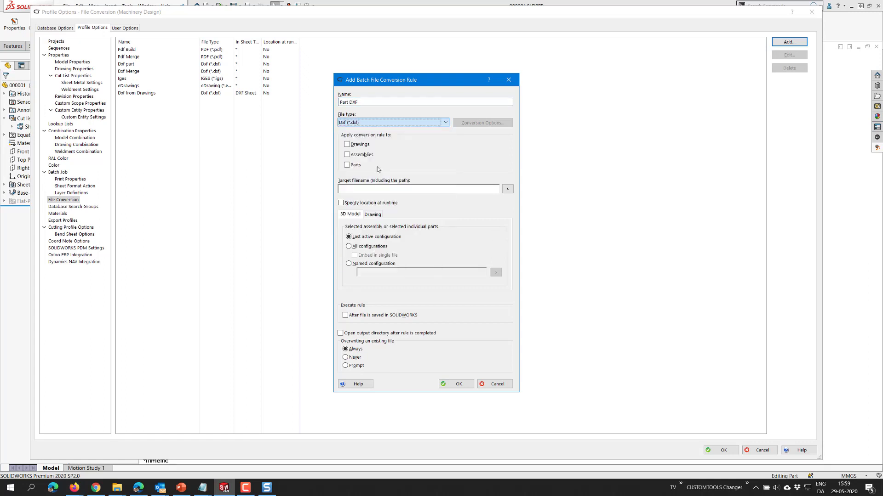
# Step: Set the rule's DXF conversion options to display the "Laser cut info" note template on every view
pyautogui.click(468, 125)
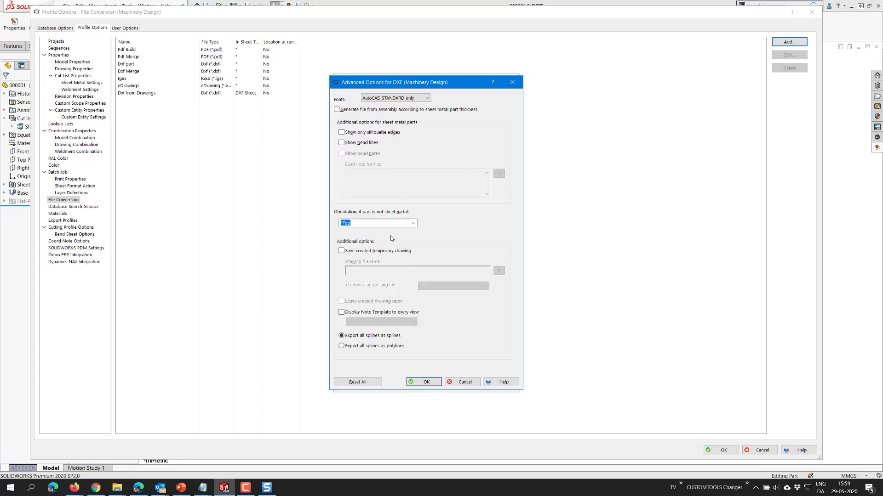
pyautogui.click(342, 312)
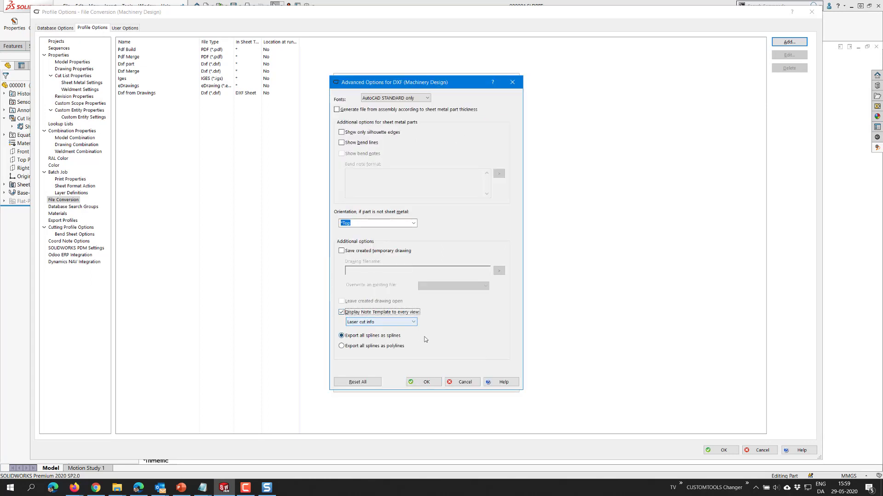
pyautogui.click(423, 382)
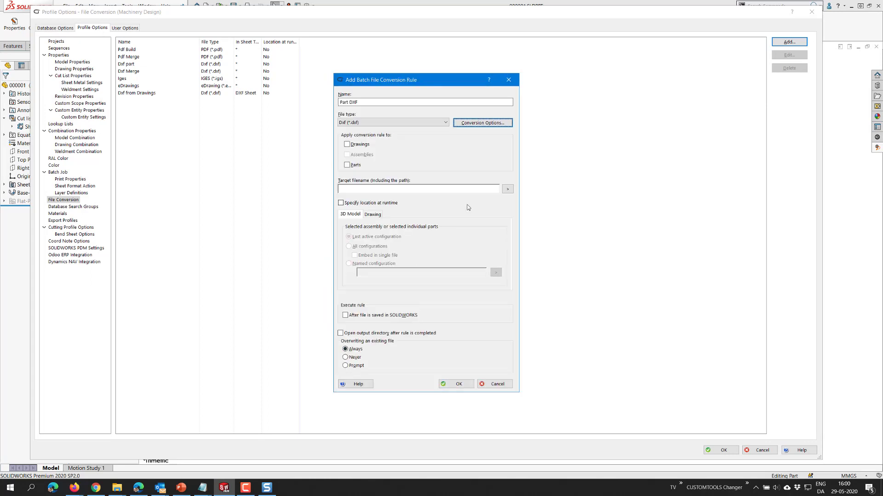
# Step: Build the rule's target filename from the Source Path and Source Filename variables
pyautogui.click(508, 189)
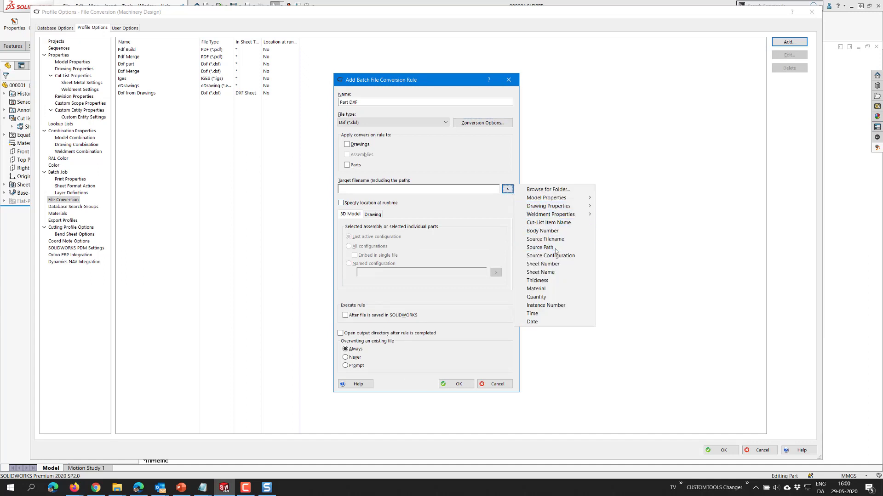
pyautogui.click(547, 248)
pyautogui.click(507, 189)
pyautogui.click(540, 239)
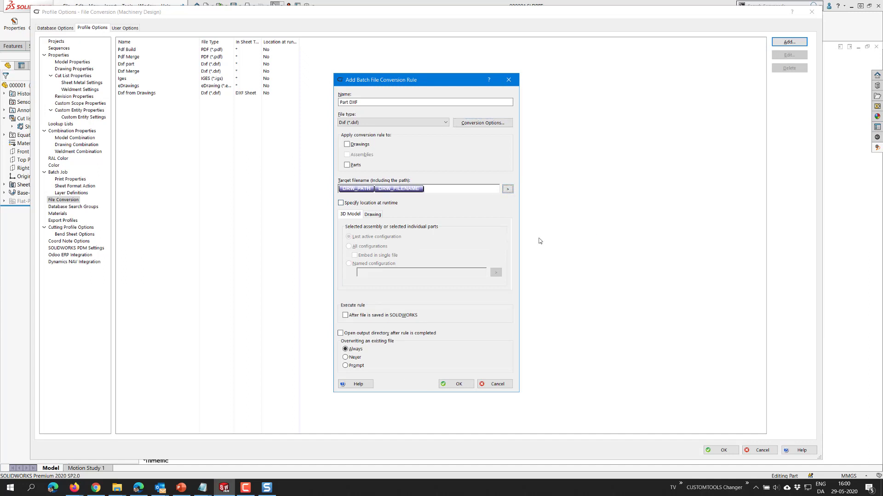
# Step: Apply the Part DXF conversion rule to parts, save it and close the options
pyautogui.click(458, 385)
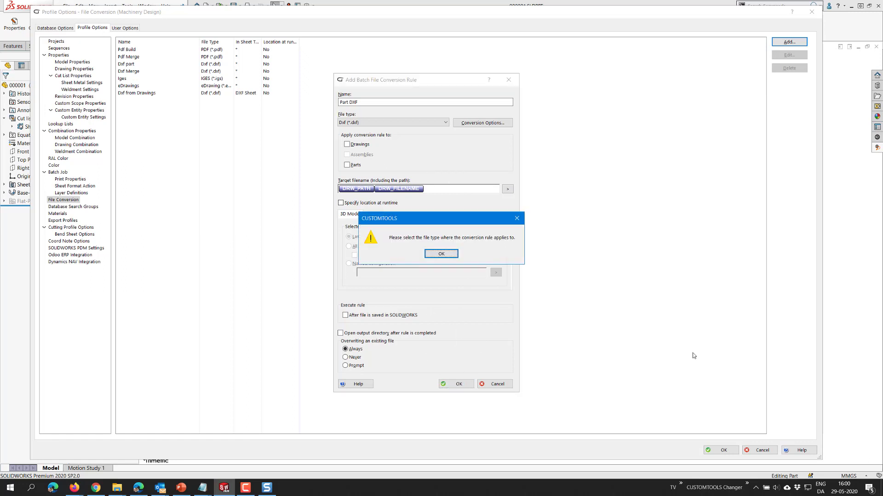
pyautogui.click(441, 255)
pyautogui.click(353, 165)
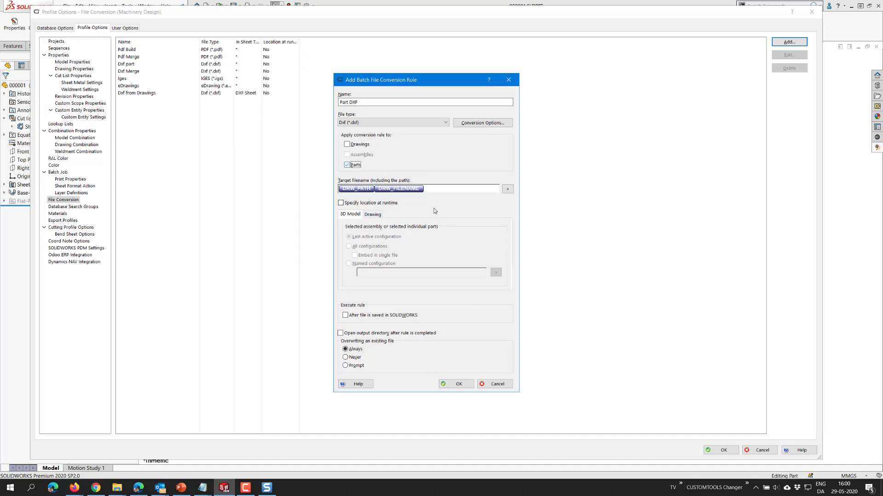
pyautogui.click(456, 384)
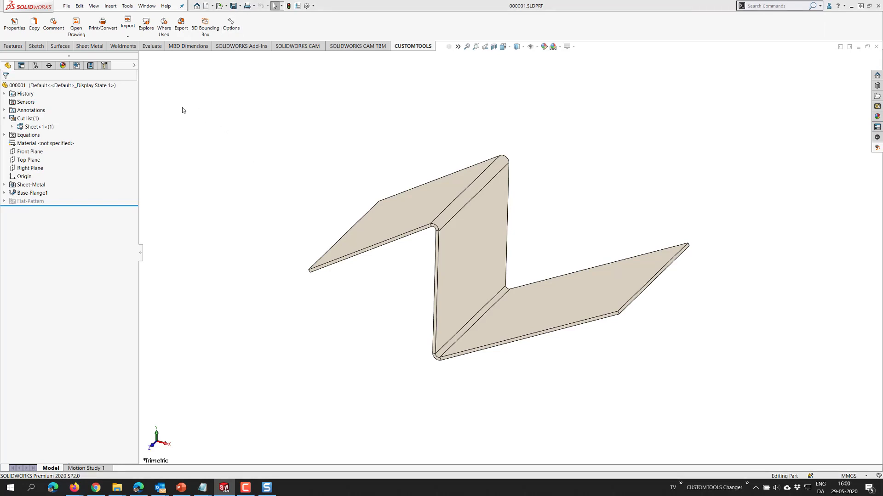
# Step: Run a batch conversion of 000001.SLDPRT with the Part DXF rule
pyautogui.click(102, 24)
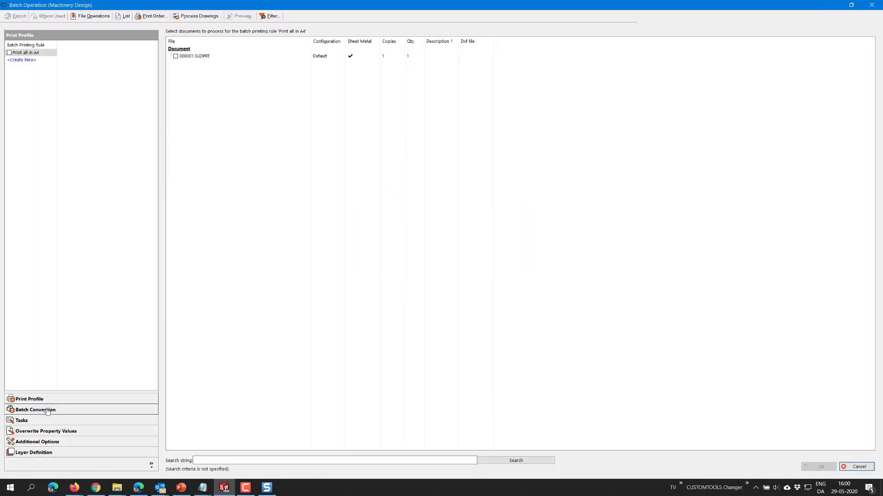
pyautogui.click(47, 410)
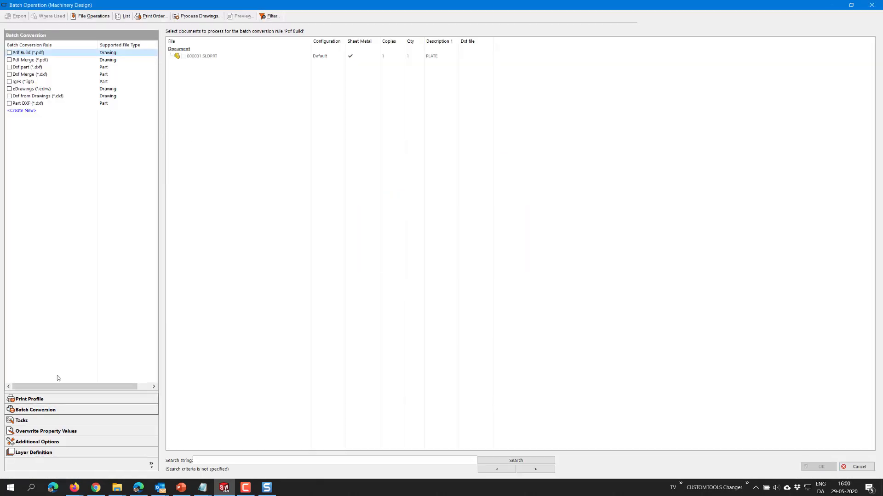
pyautogui.click(12, 105)
pyautogui.click(820, 467)
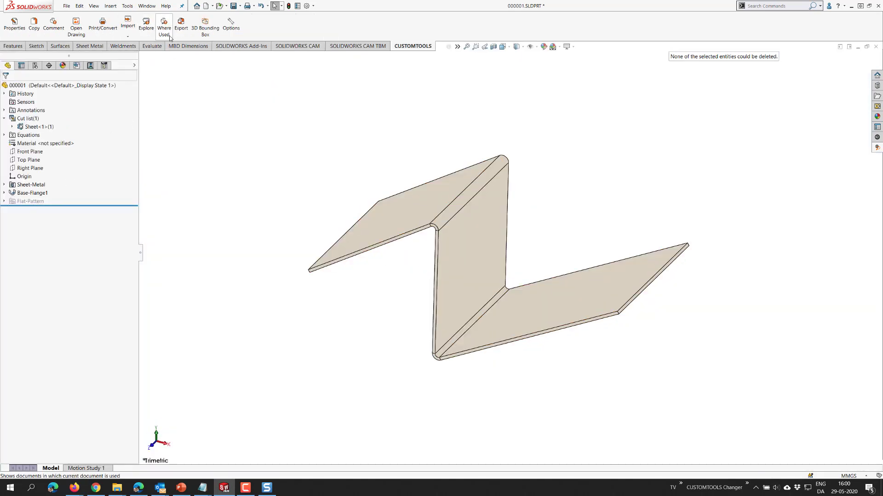
# Step: Open the exported 000001.dxf from its folder in eDrawings and compare its note with the cut-list property capture in Snagit Editor
pyautogui.click(141, 28)
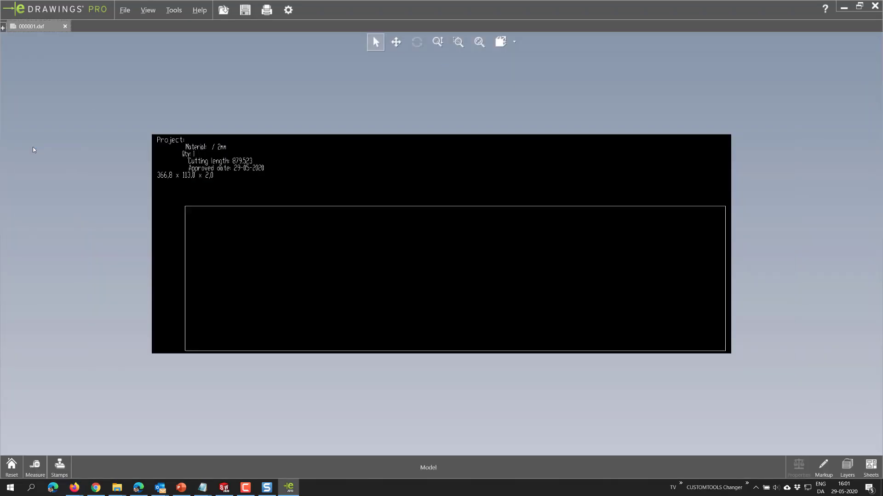
pyautogui.scroll(-6, 233, 186)
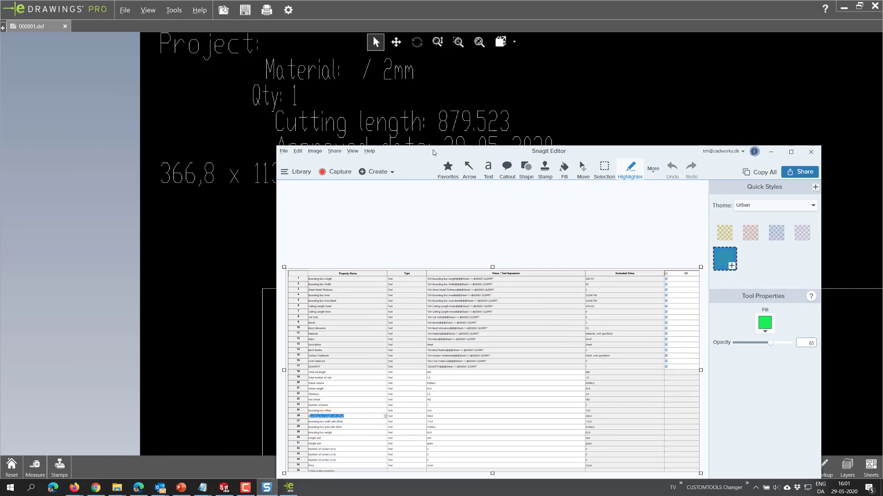
pyautogui.moveTo(436, 149)
pyautogui.mouseDown()
pyautogui.moveTo(429, 217)
pyautogui.moveTo(414, 203)
pyautogui.mouseUp()
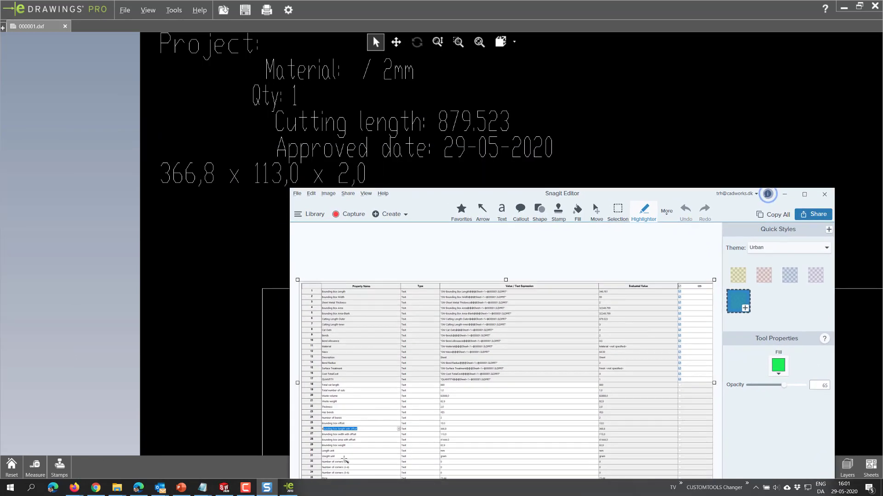
pyautogui.keyDown('ctrl'); pyautogui.scroll(4, 351, 453); pyautogui.keyUp('ctrl')
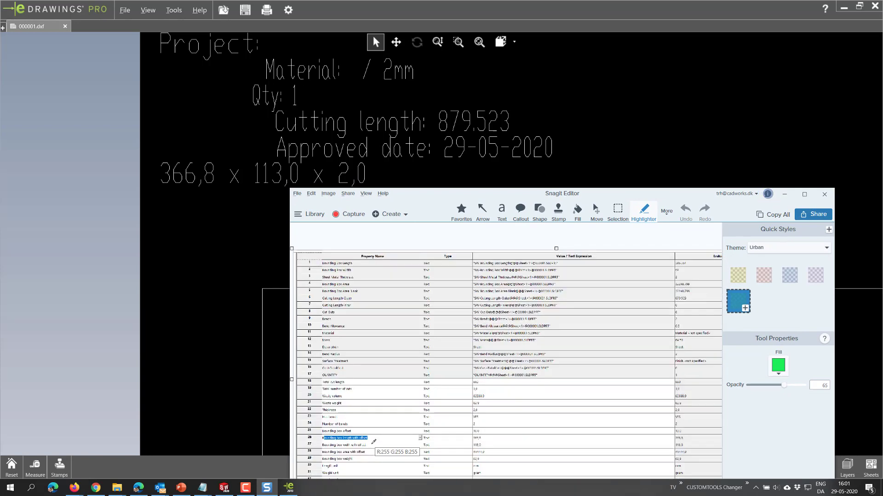
pyautogui.keyDown('ctrl'); pyautogui.scroll(1, 427, 448); pyautogui.keyUp('ctrl')
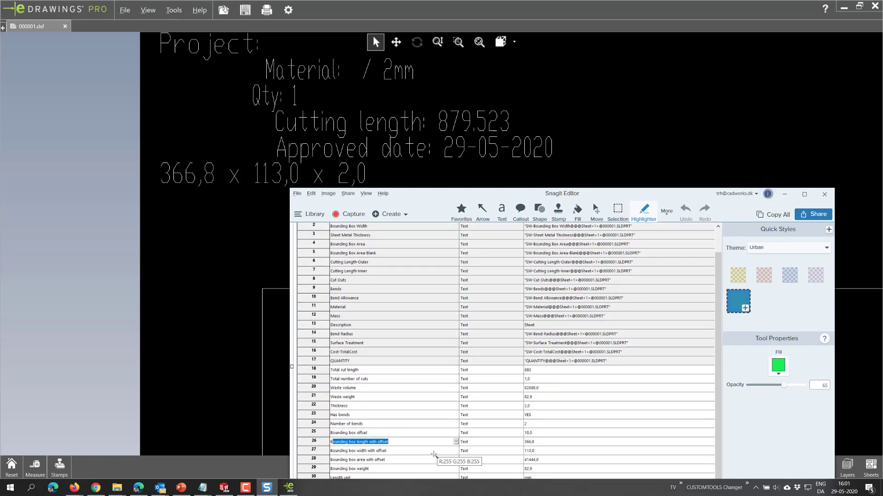
pyautogui.keyDown('ctrl'); pyautogui.scroll(1, 434, 454); pyautogui.keyUp('ctrl')
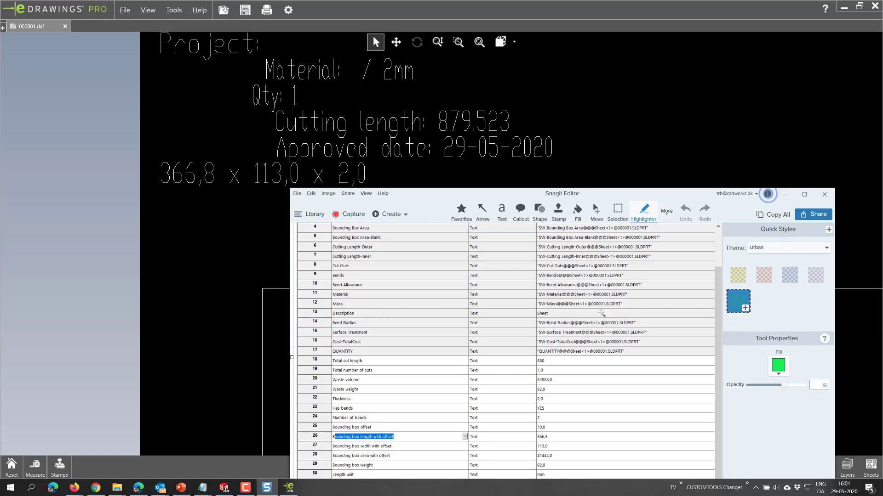
pyautogui.moveTo(671, 196); pyautogui.dragTo(559, 194)
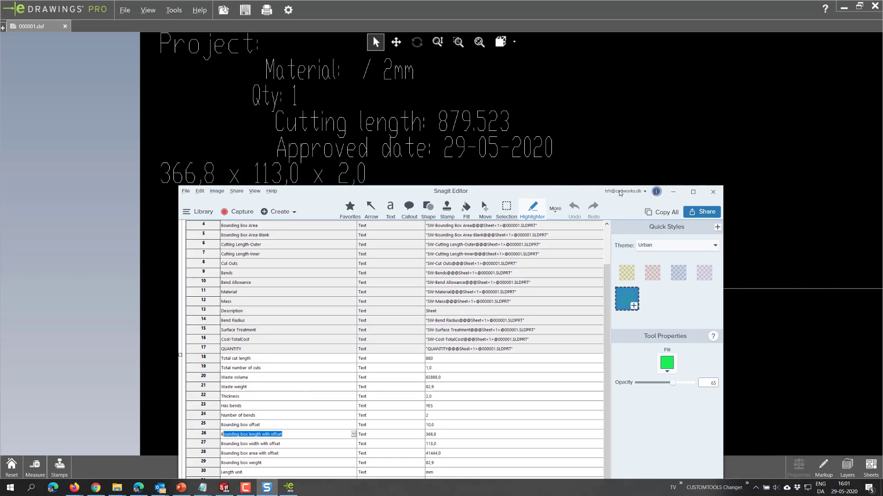
pyautogui.click(712, 192)
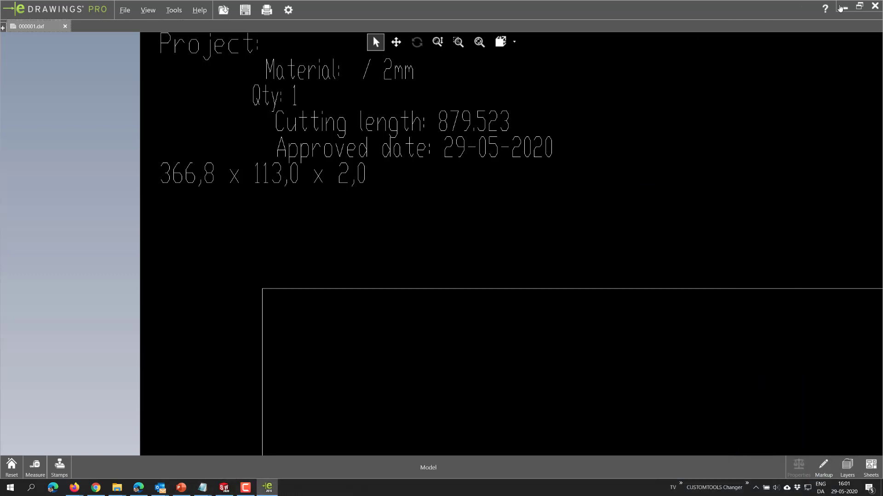
# Step: Switch back to SOLIDWORKS and create a 3D bounding box around the sheet metal part
pyautogui.click(842, 8)
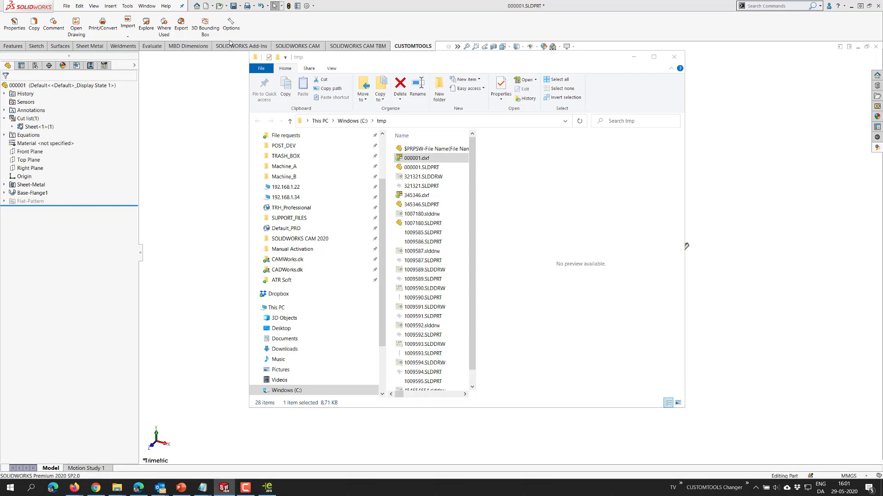
pyautogui.click(230, 43)
pyautogui.click(205, 27)
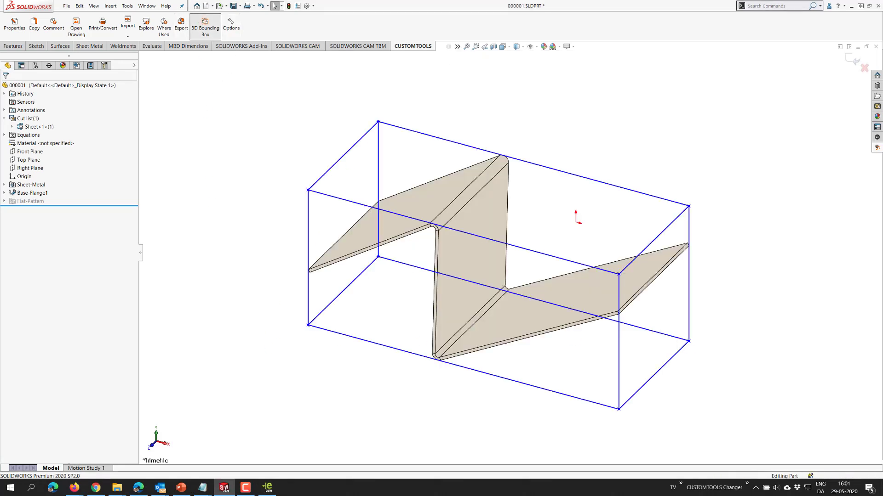